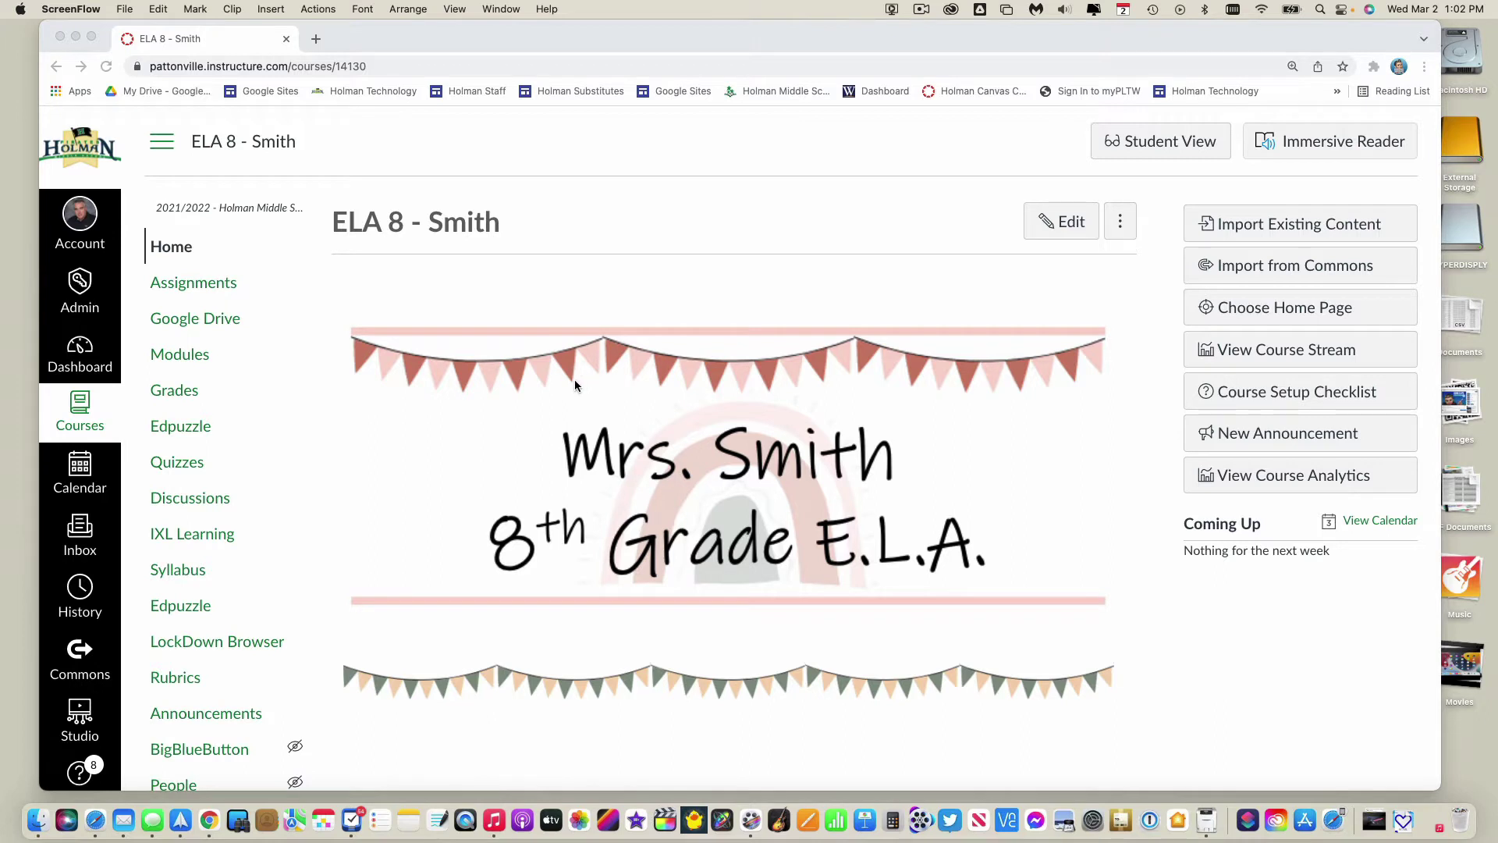
Scroll down the ELA 8 - Smith course navigation to reach Settings
scroll(574, 386, down, 1)
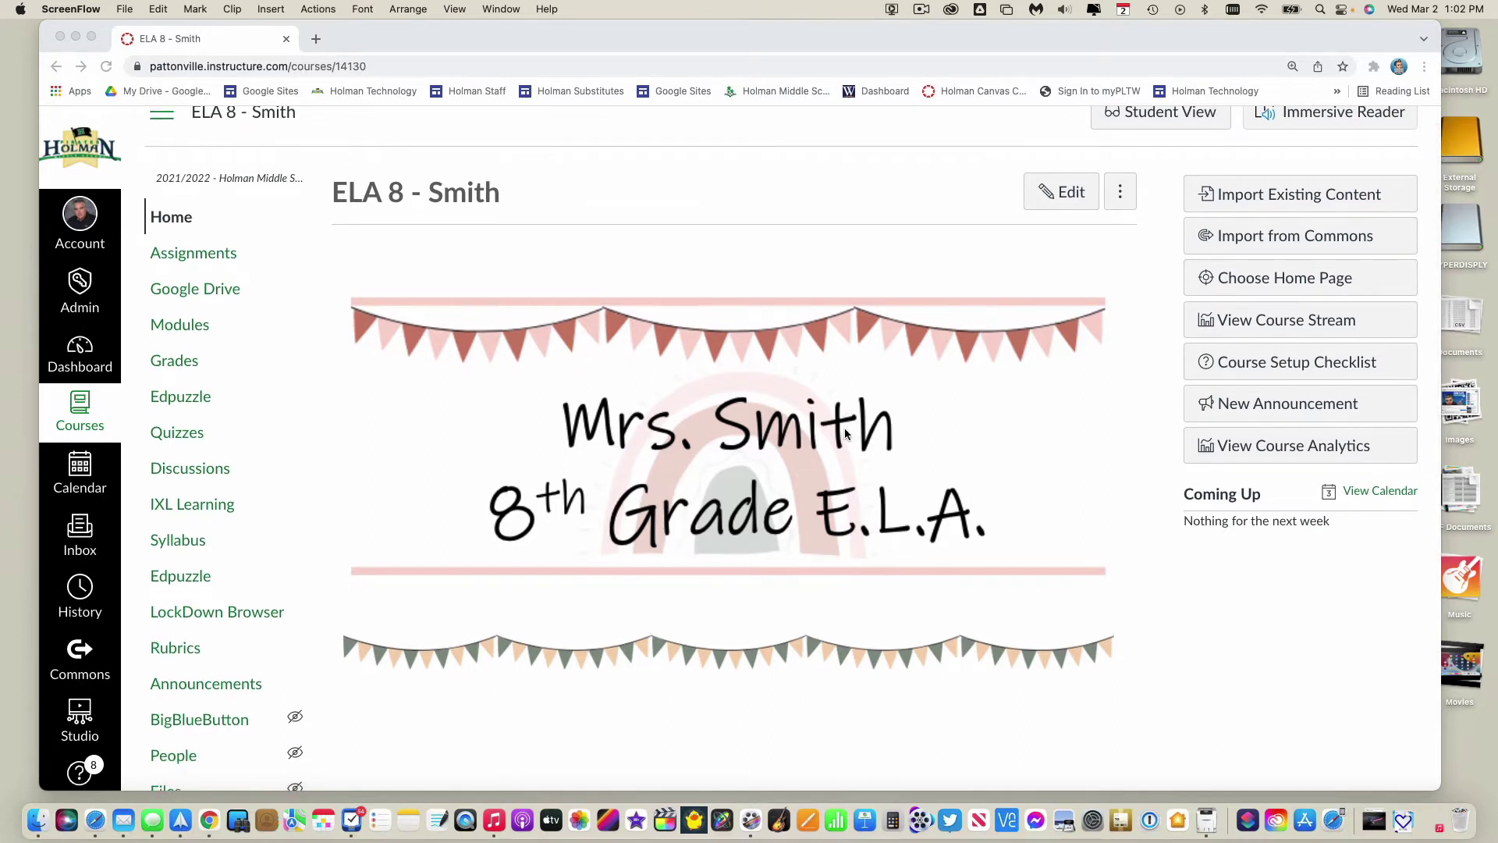
scroll(270, 485, down, 5)
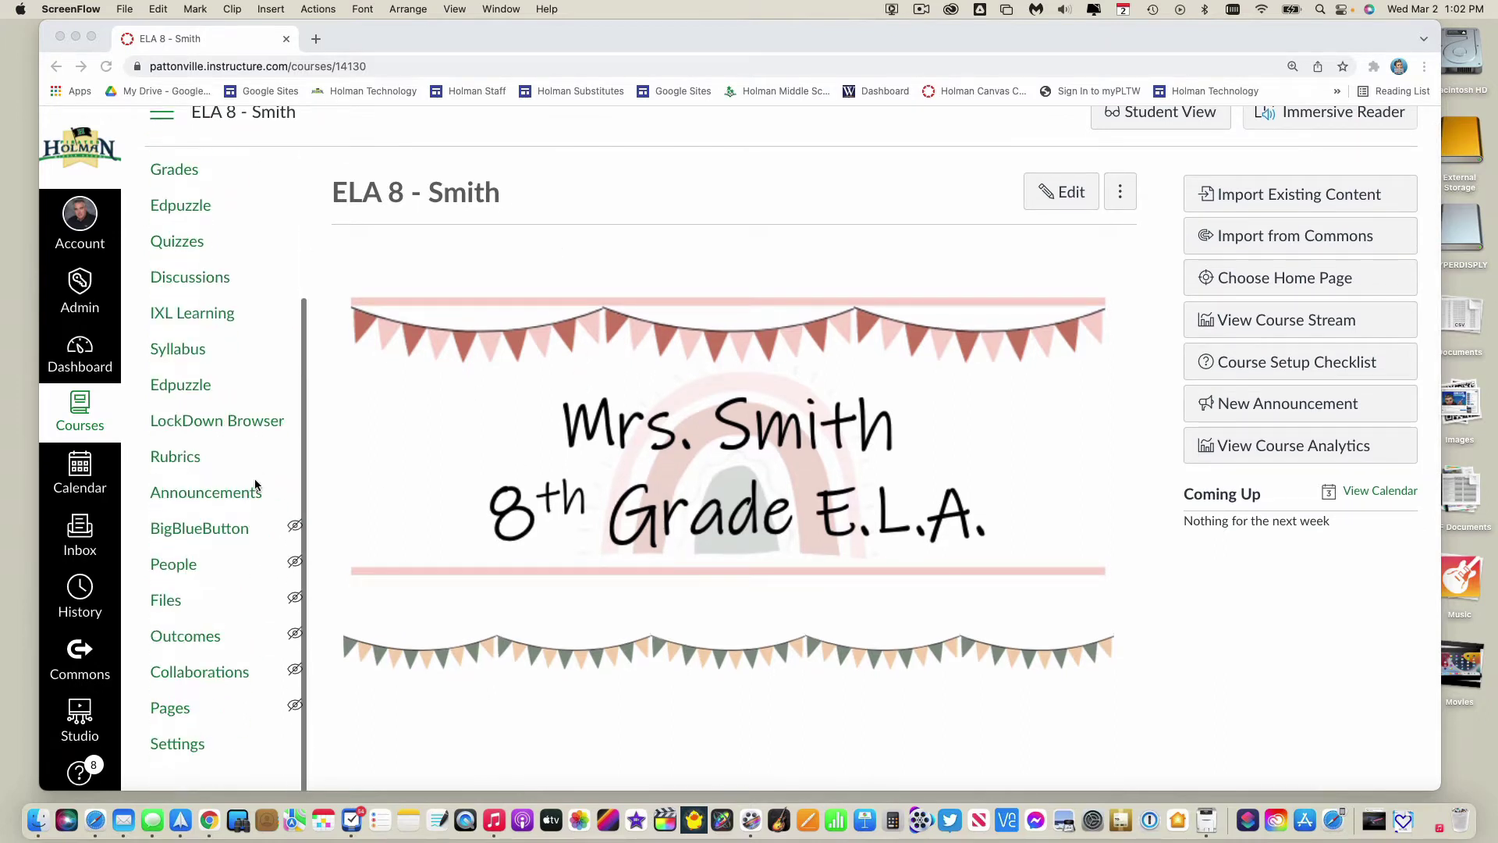
Enable New Course and User Analytics in the ELA 8 course's Feature Options
click(176, 750)
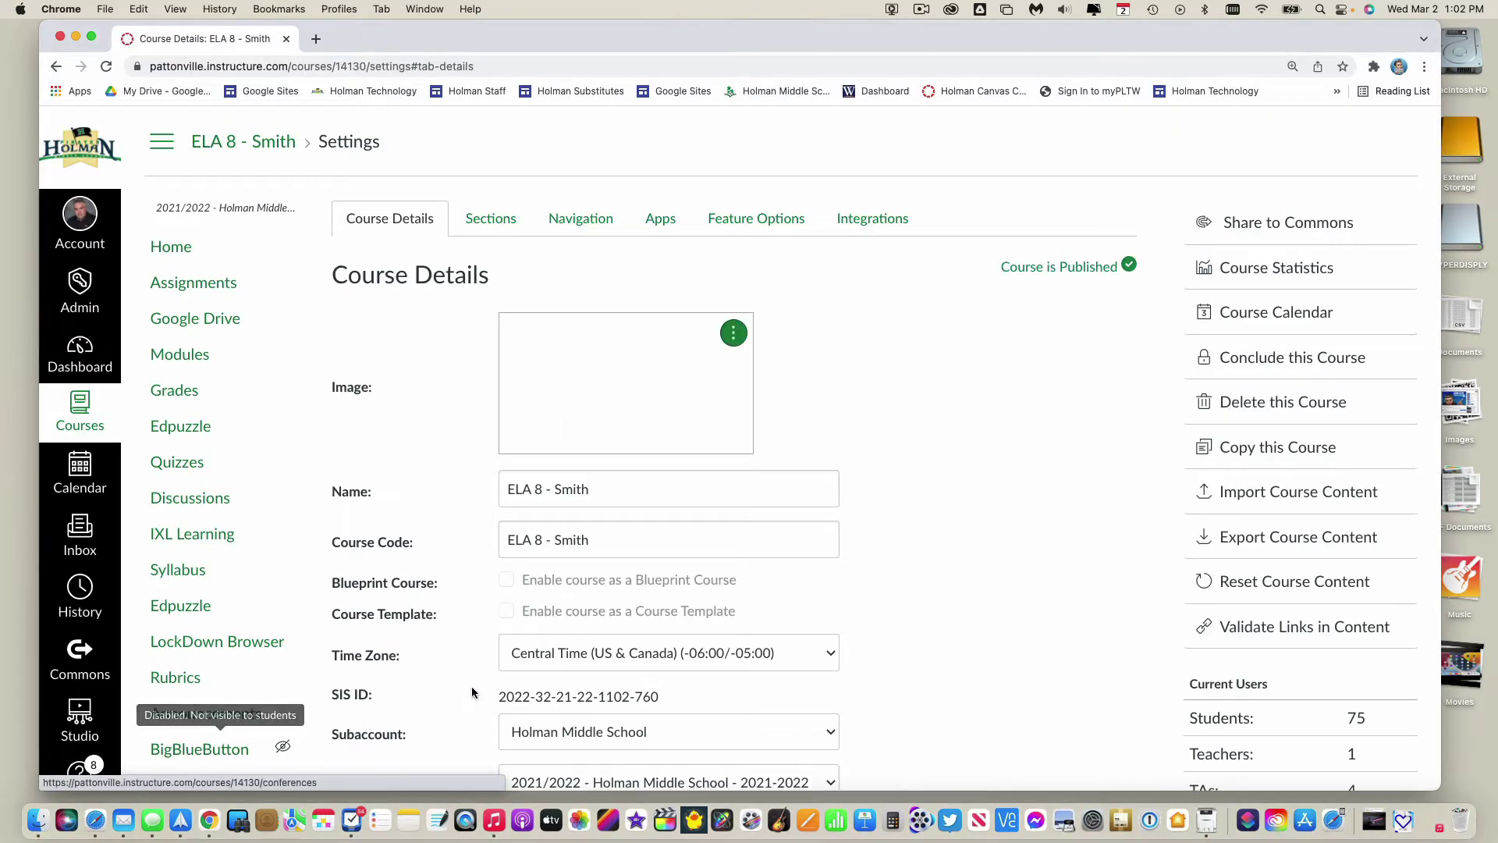
click(735, 224)
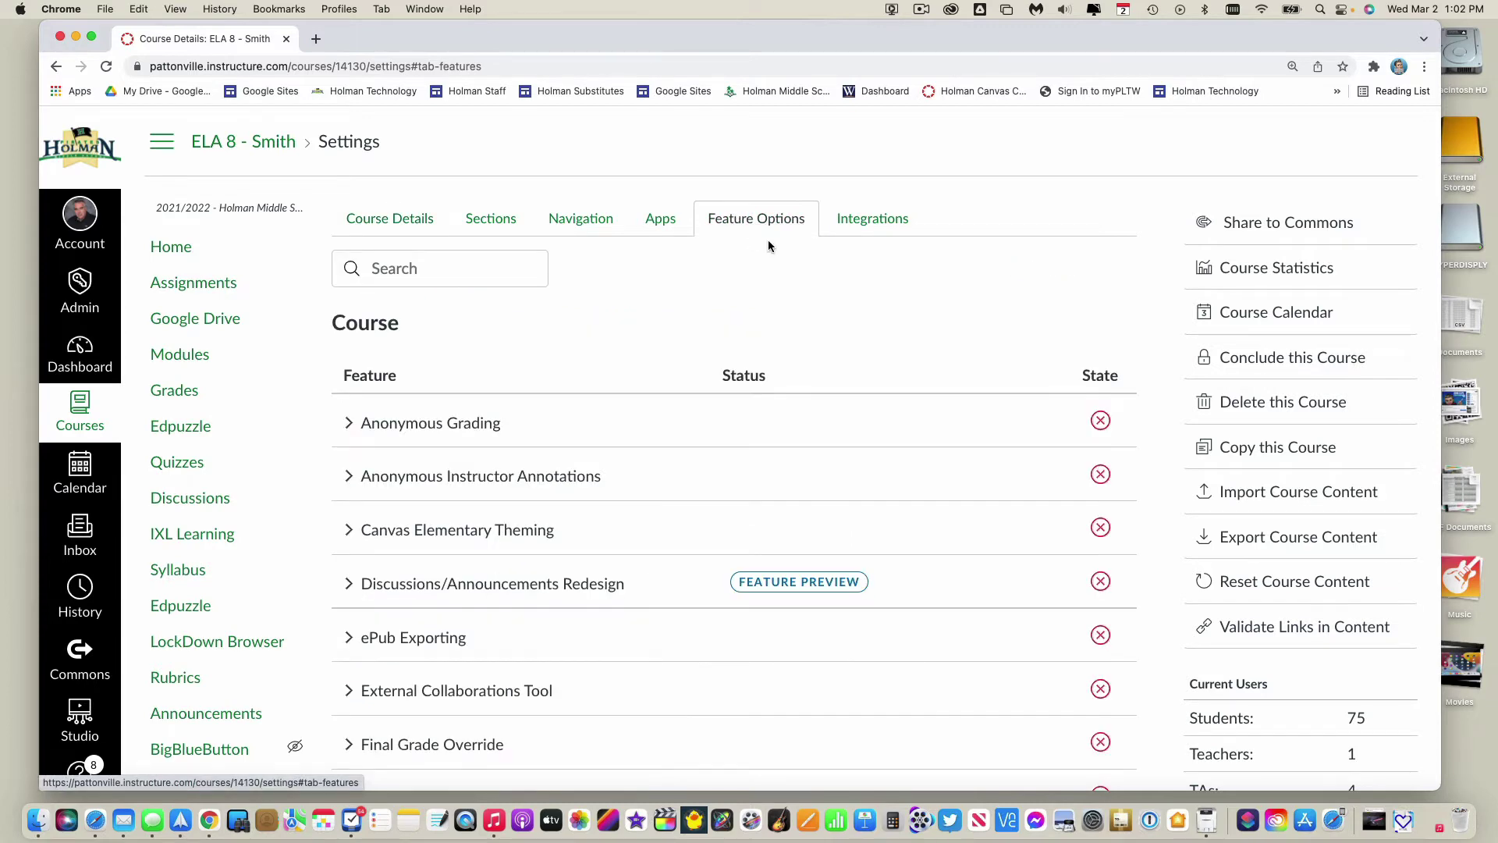
scroll(1217, 632, down, 5)
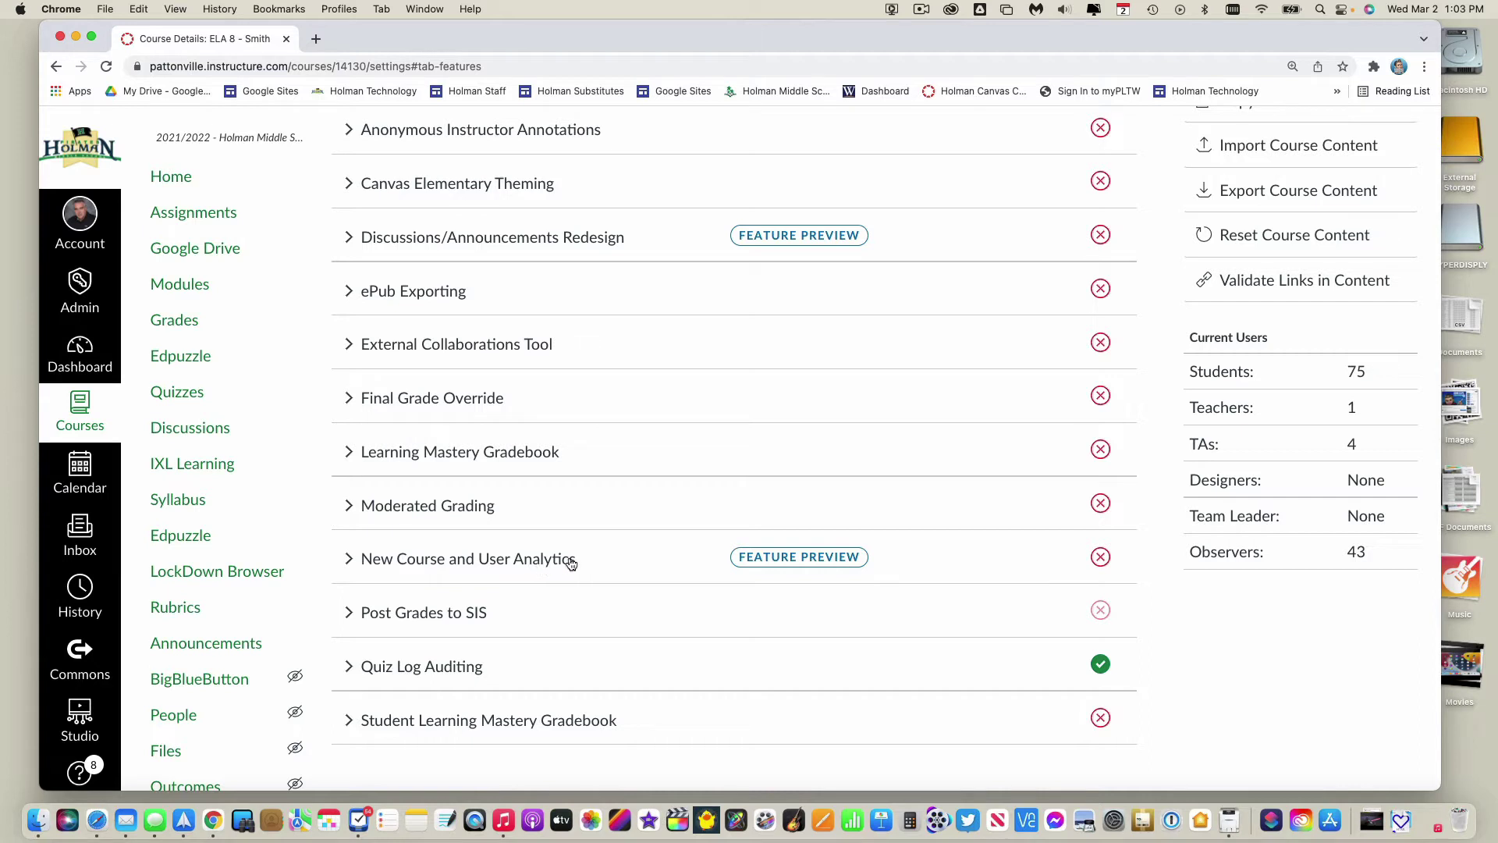
click(1101, 558)
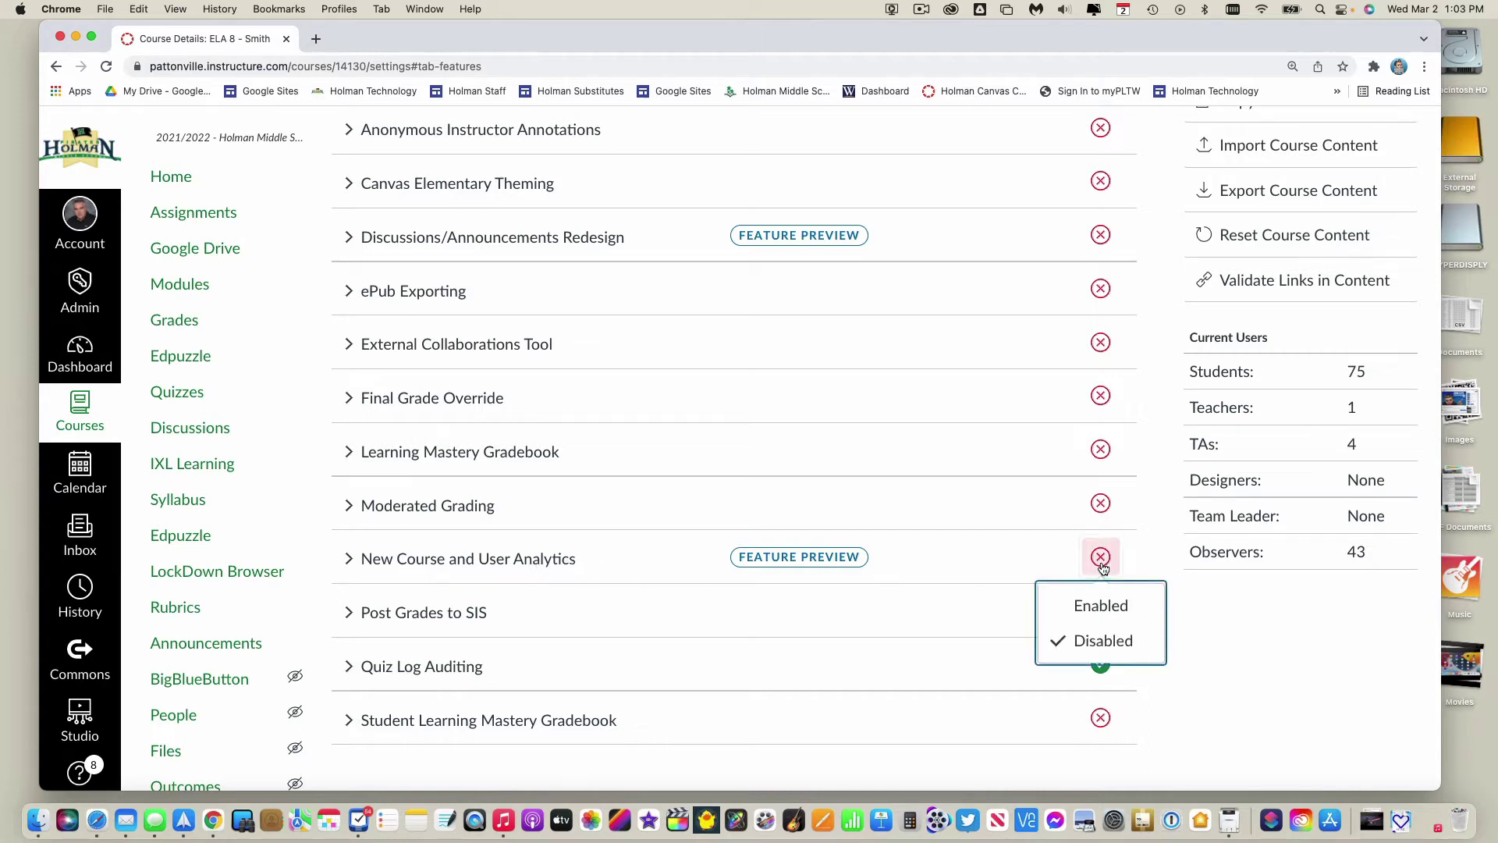
click(1108, 606)
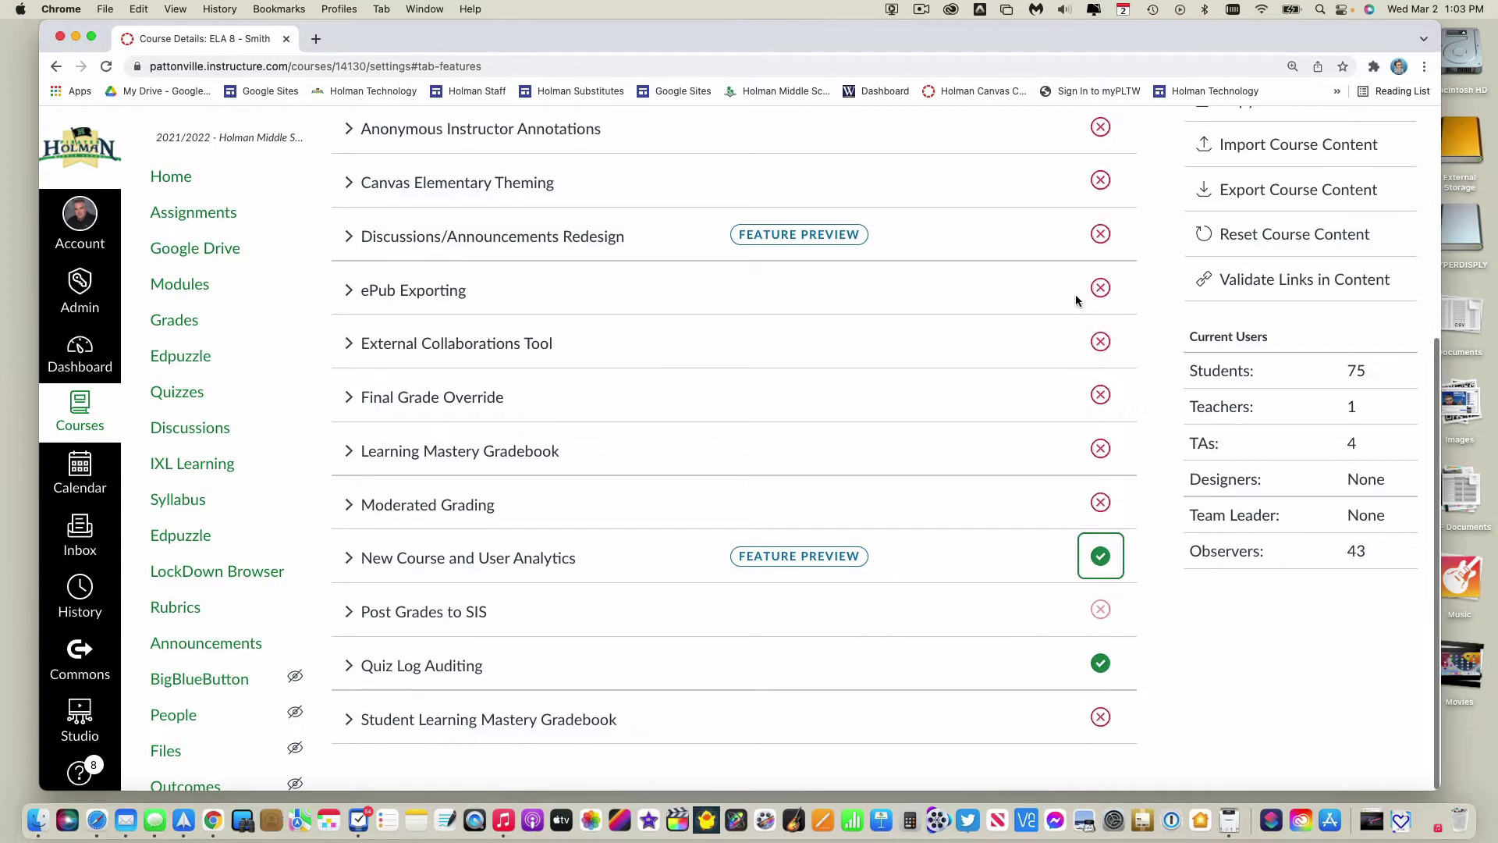
scroll(1071, 295, up, 5)
Launch New Analytics from the course home, showing the 66.72% average course grade chart
click(168, 251)
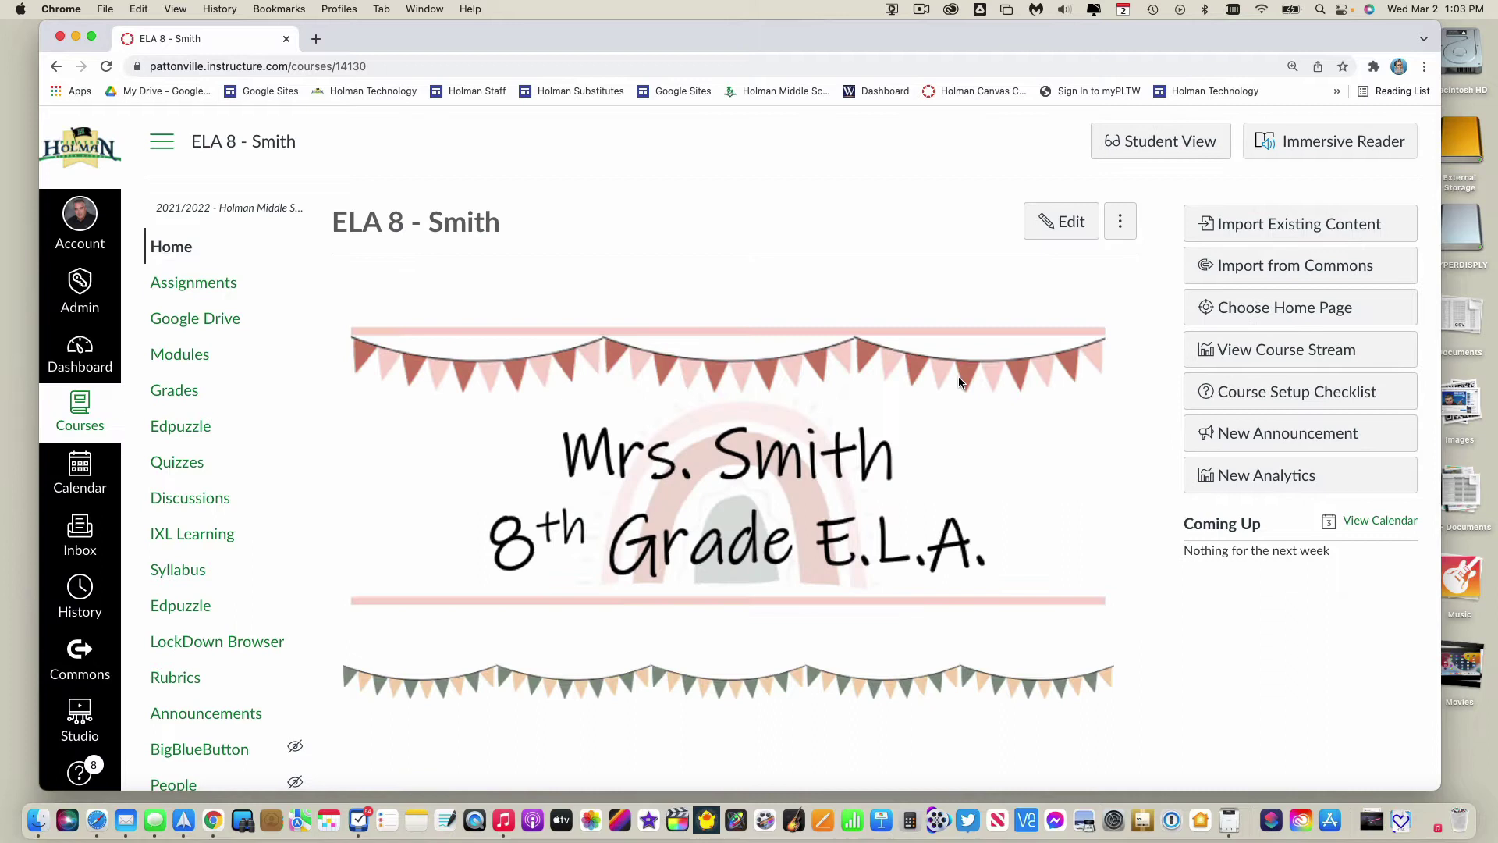
click(1278, 478)
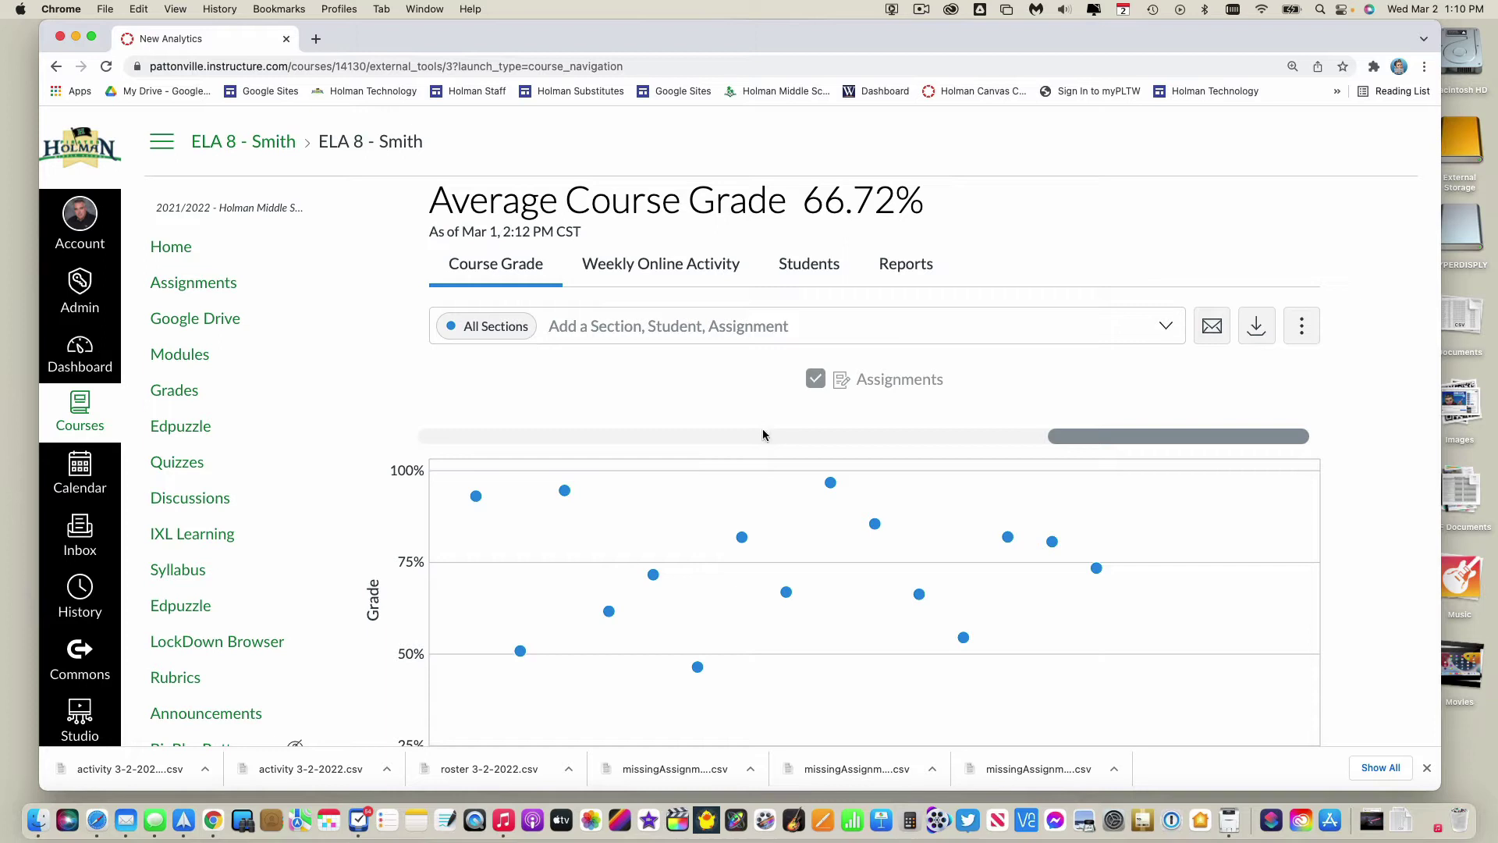
scroll(762, 428, down, 3)
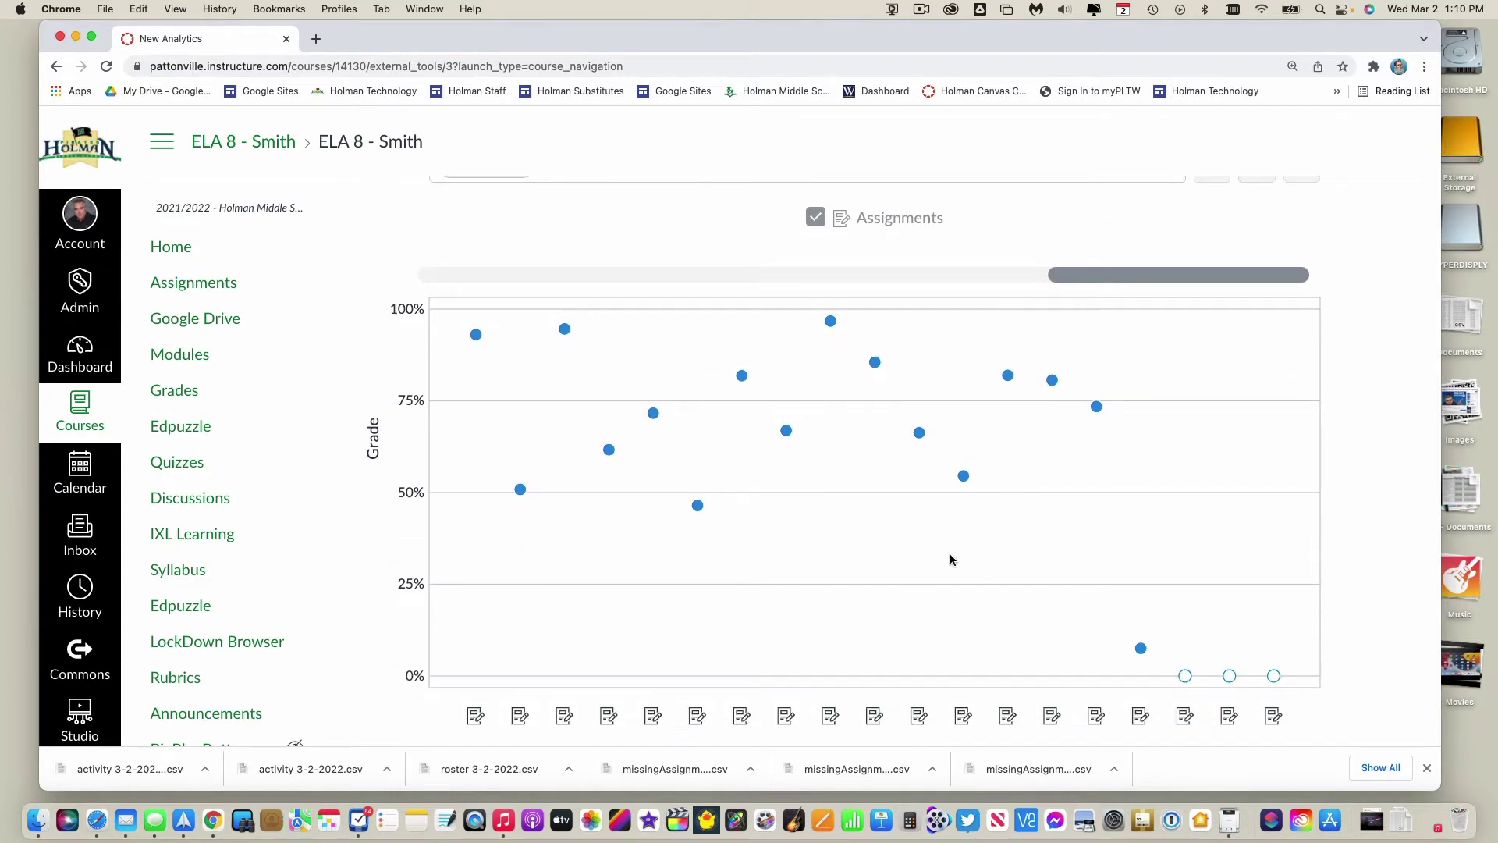
scroll(949, 546, up, 3)
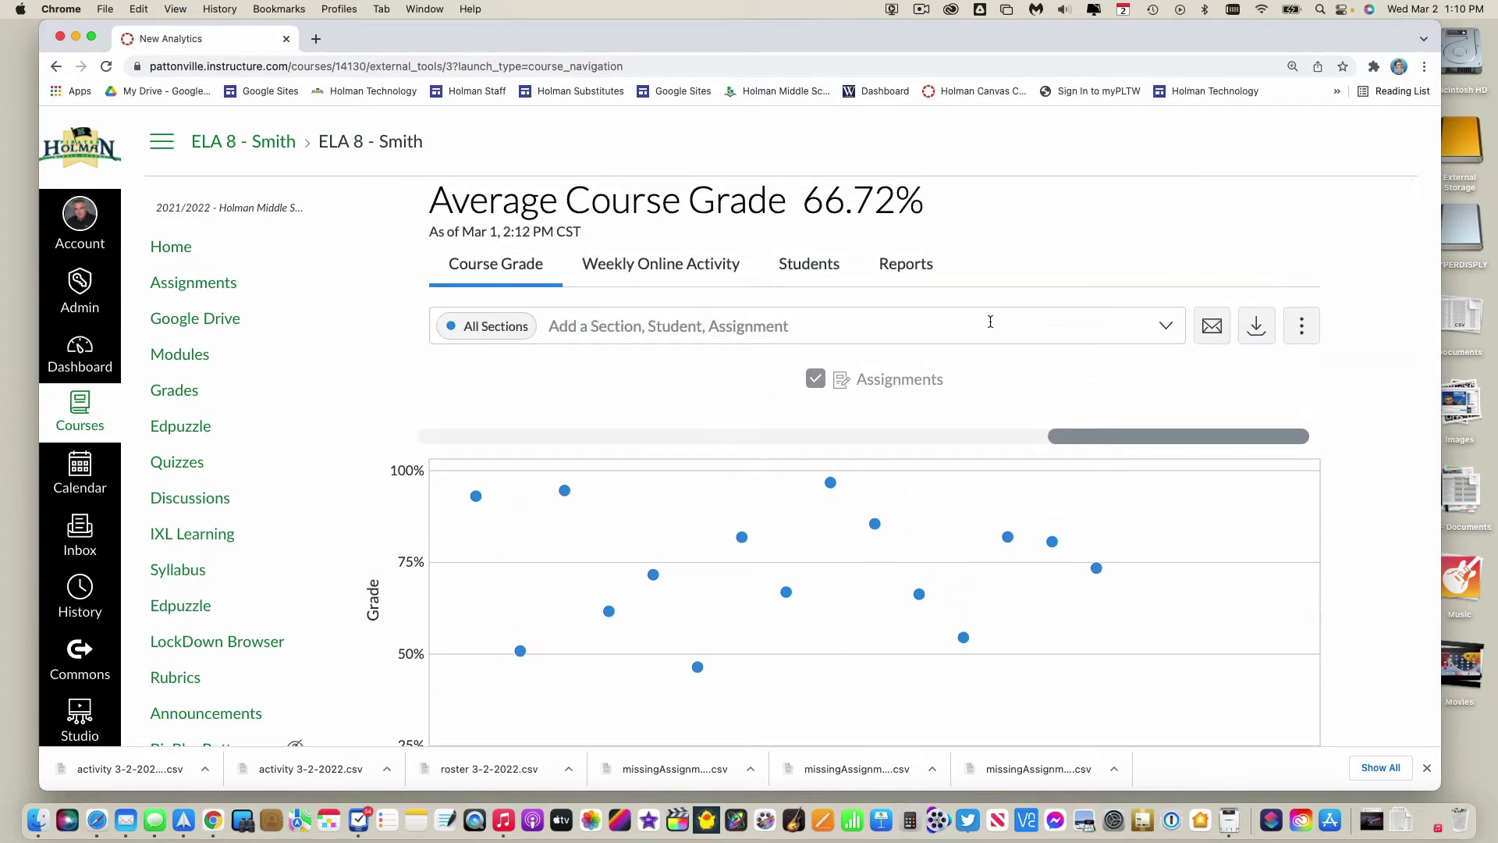
Add section ELA 8 - Smith - 1(A-B) to the grade chart beside All Sections
click(1163, 326)
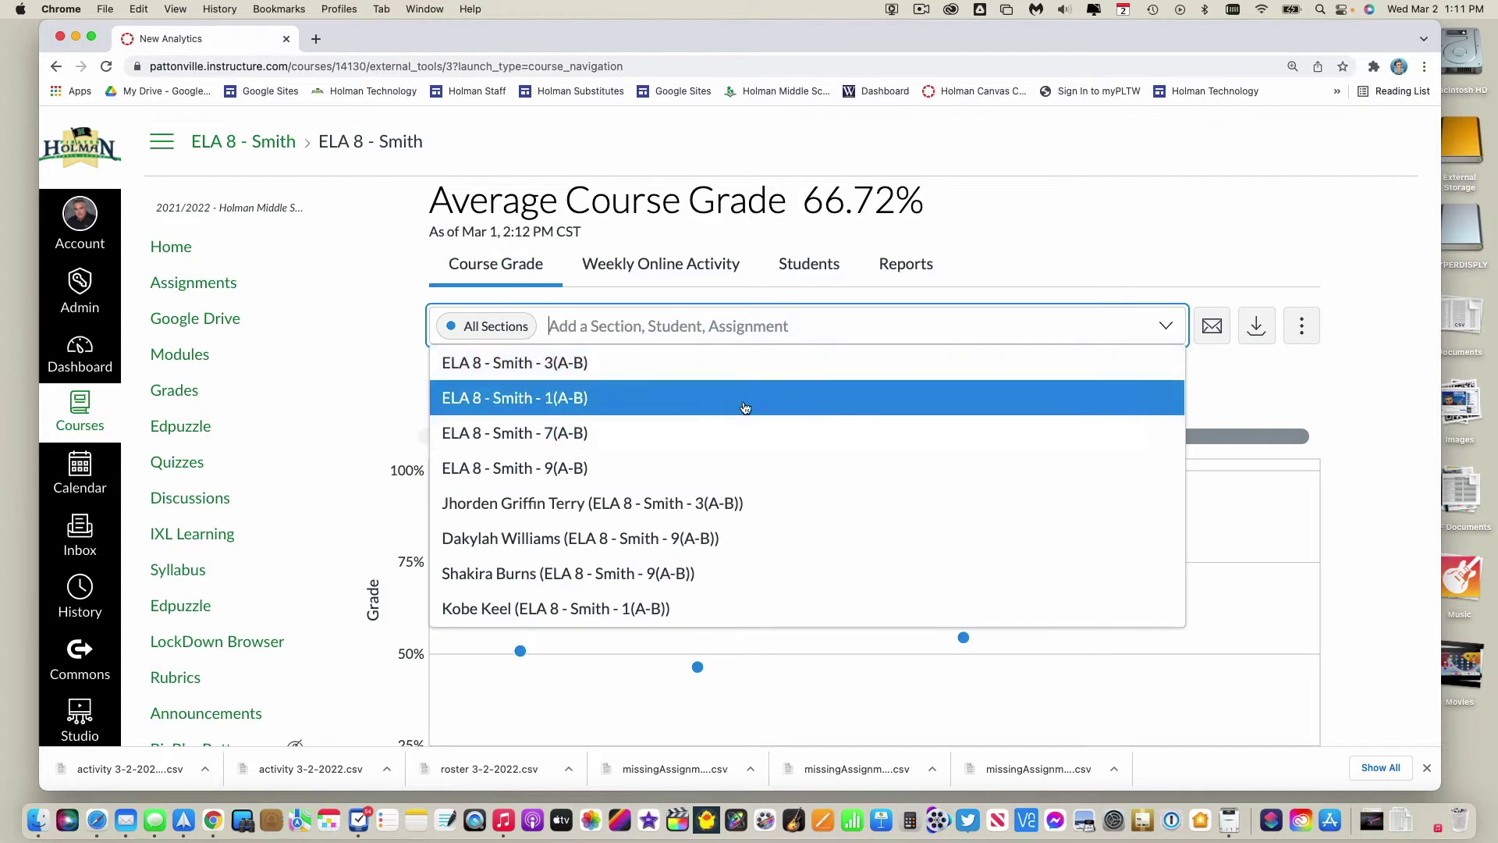
click(743, 401)
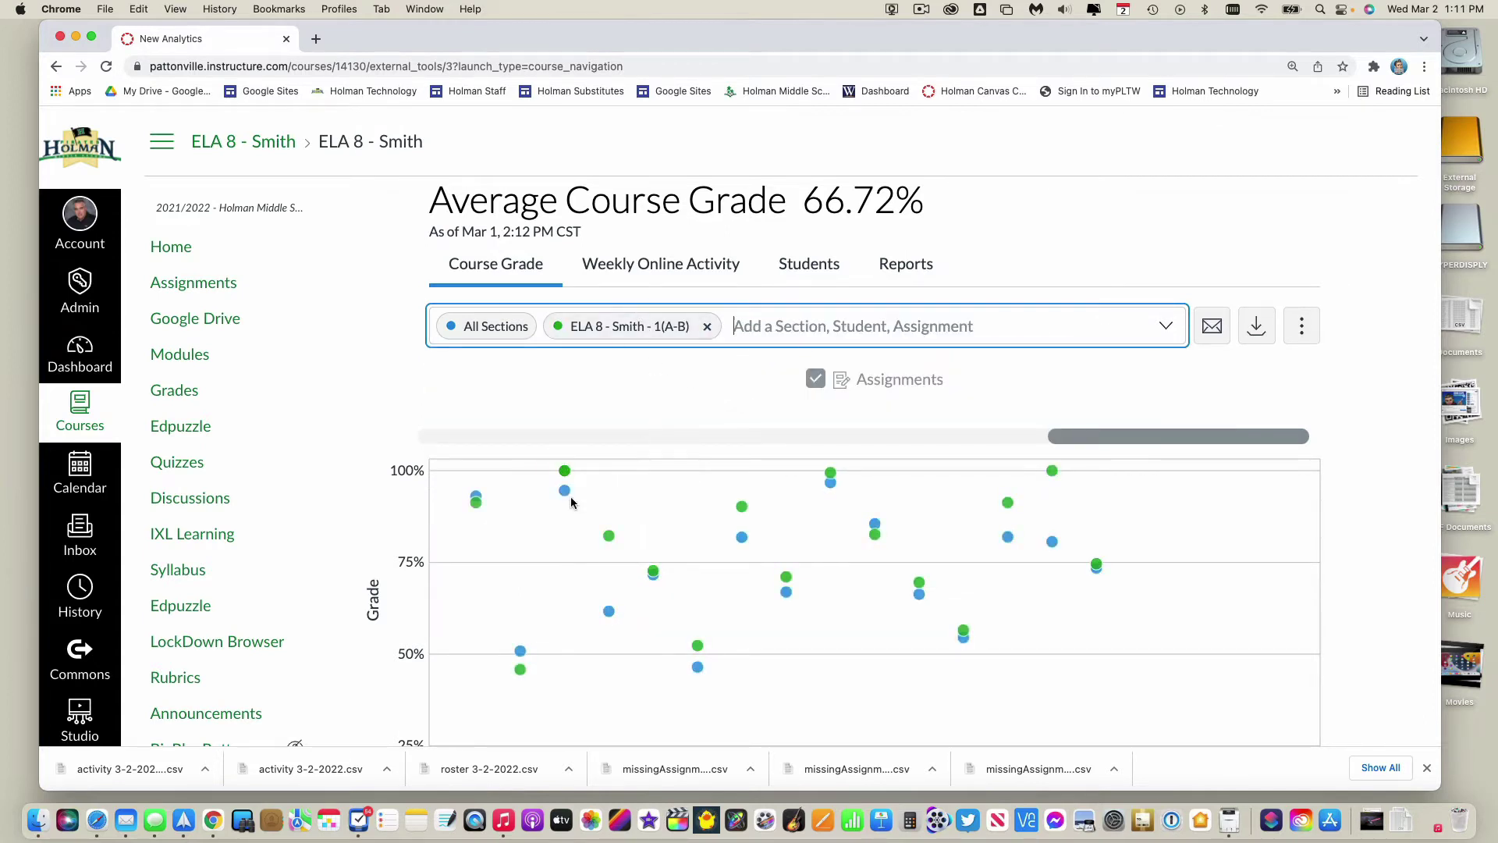
mouse_move(564, 494)
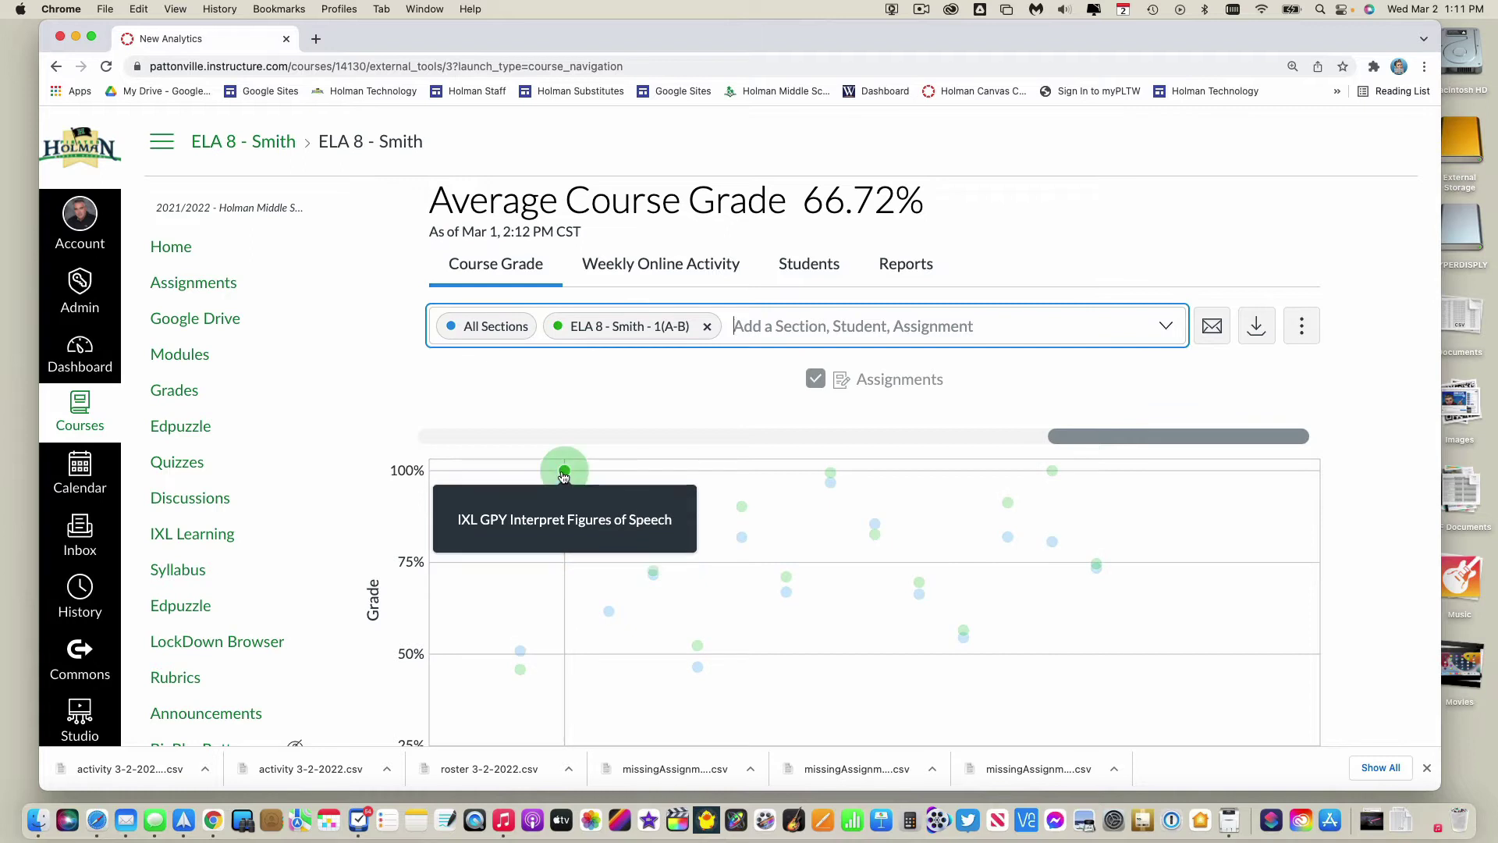
mouse_move(654, 572)
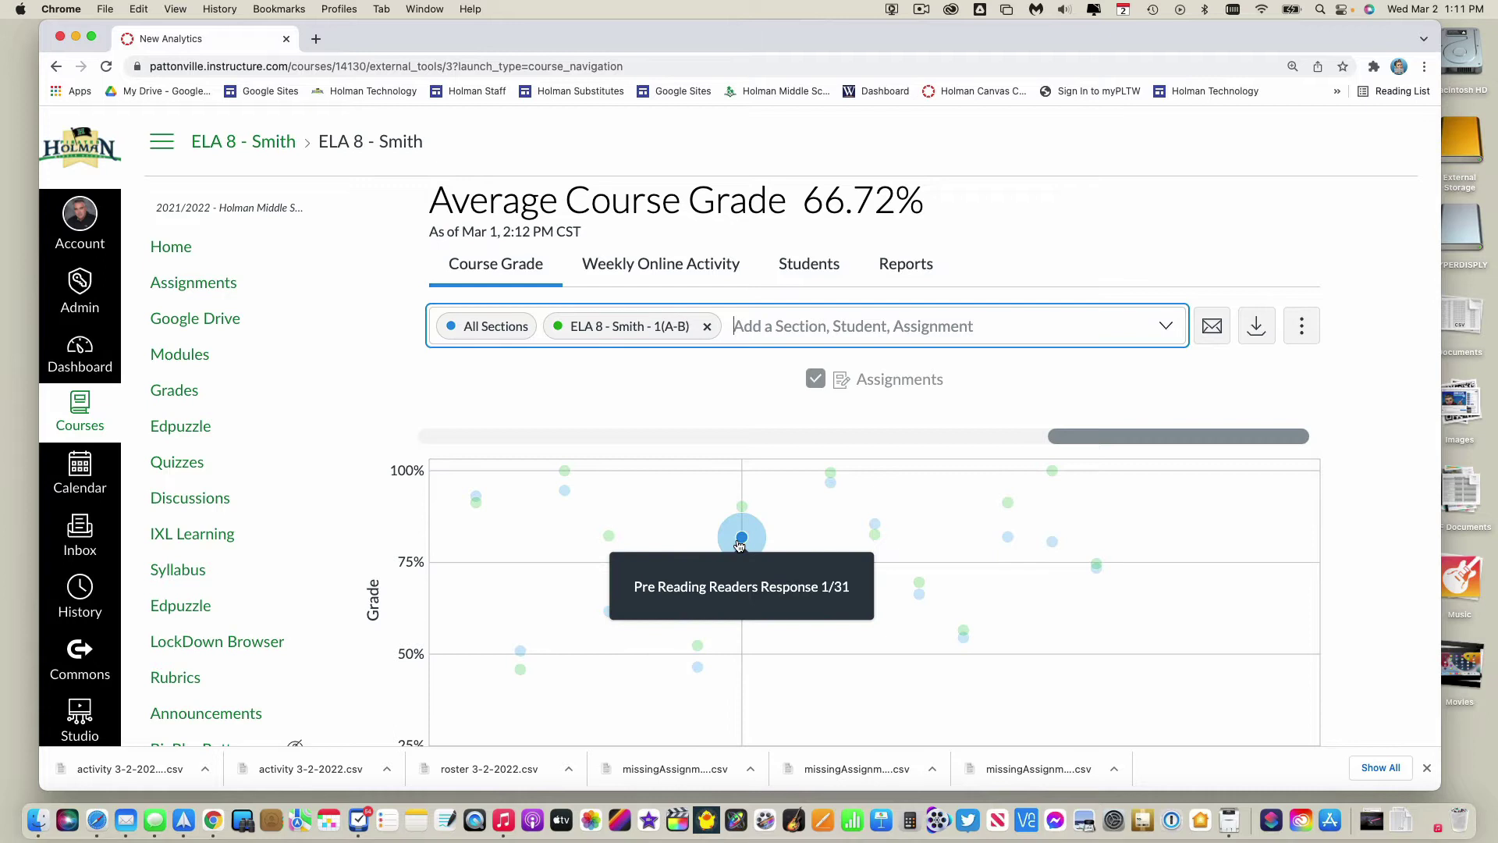
mouse_move(743, 538)
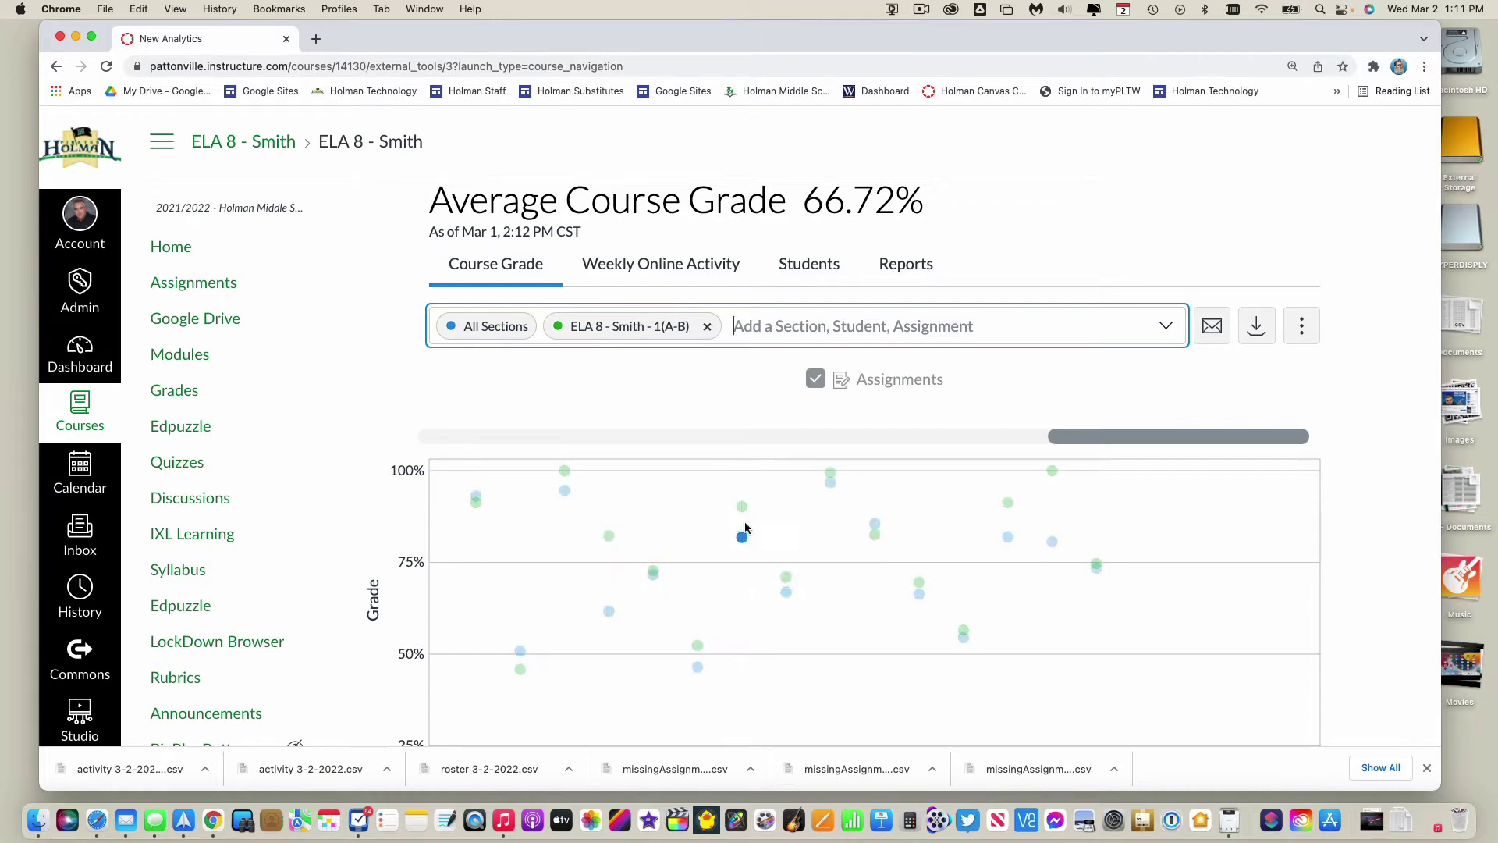
mouse_move(743, 508)
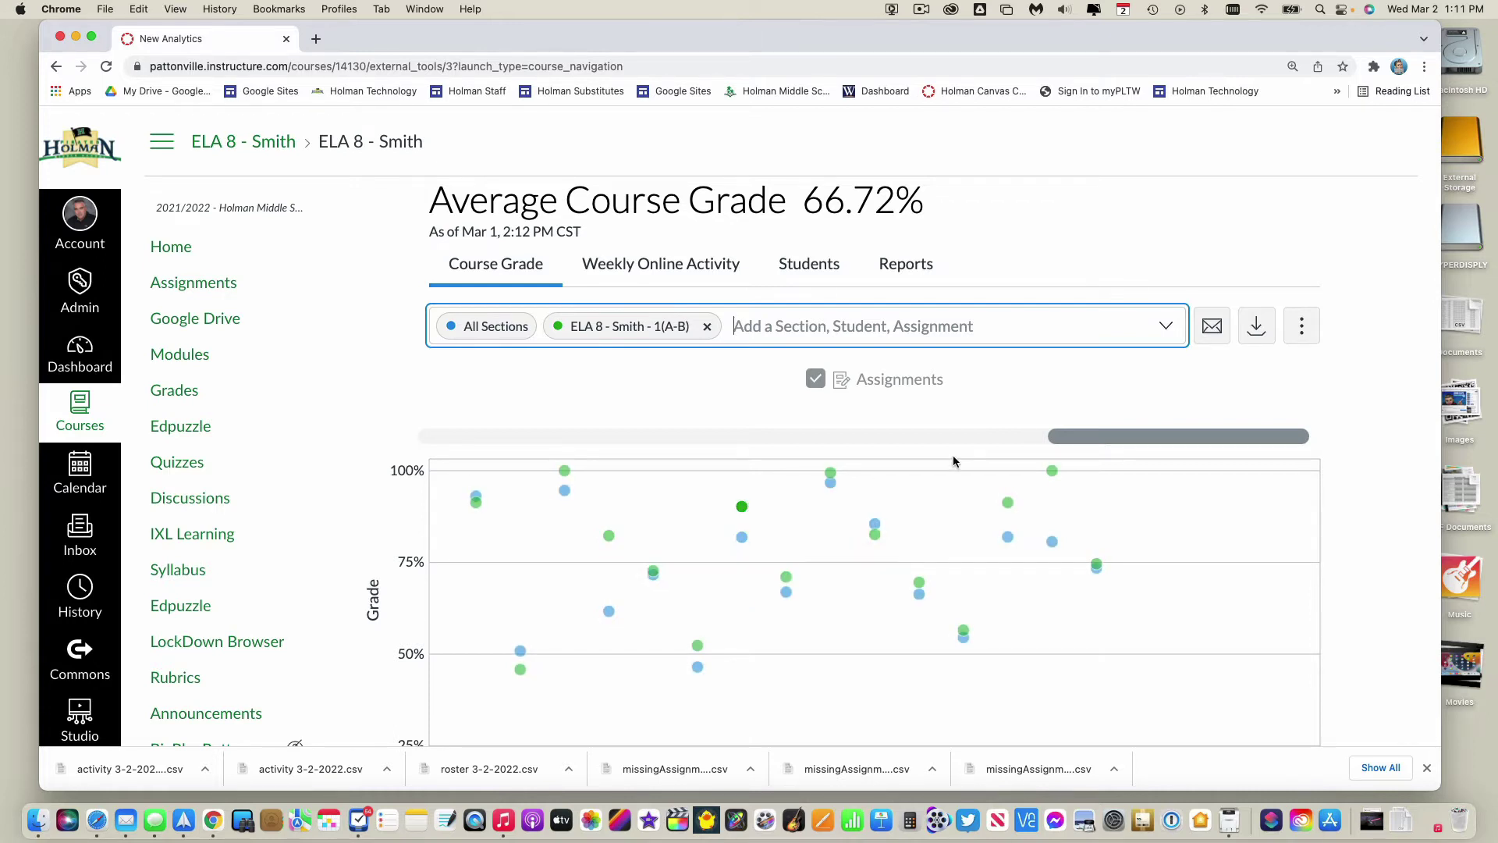
click(1301, 326)
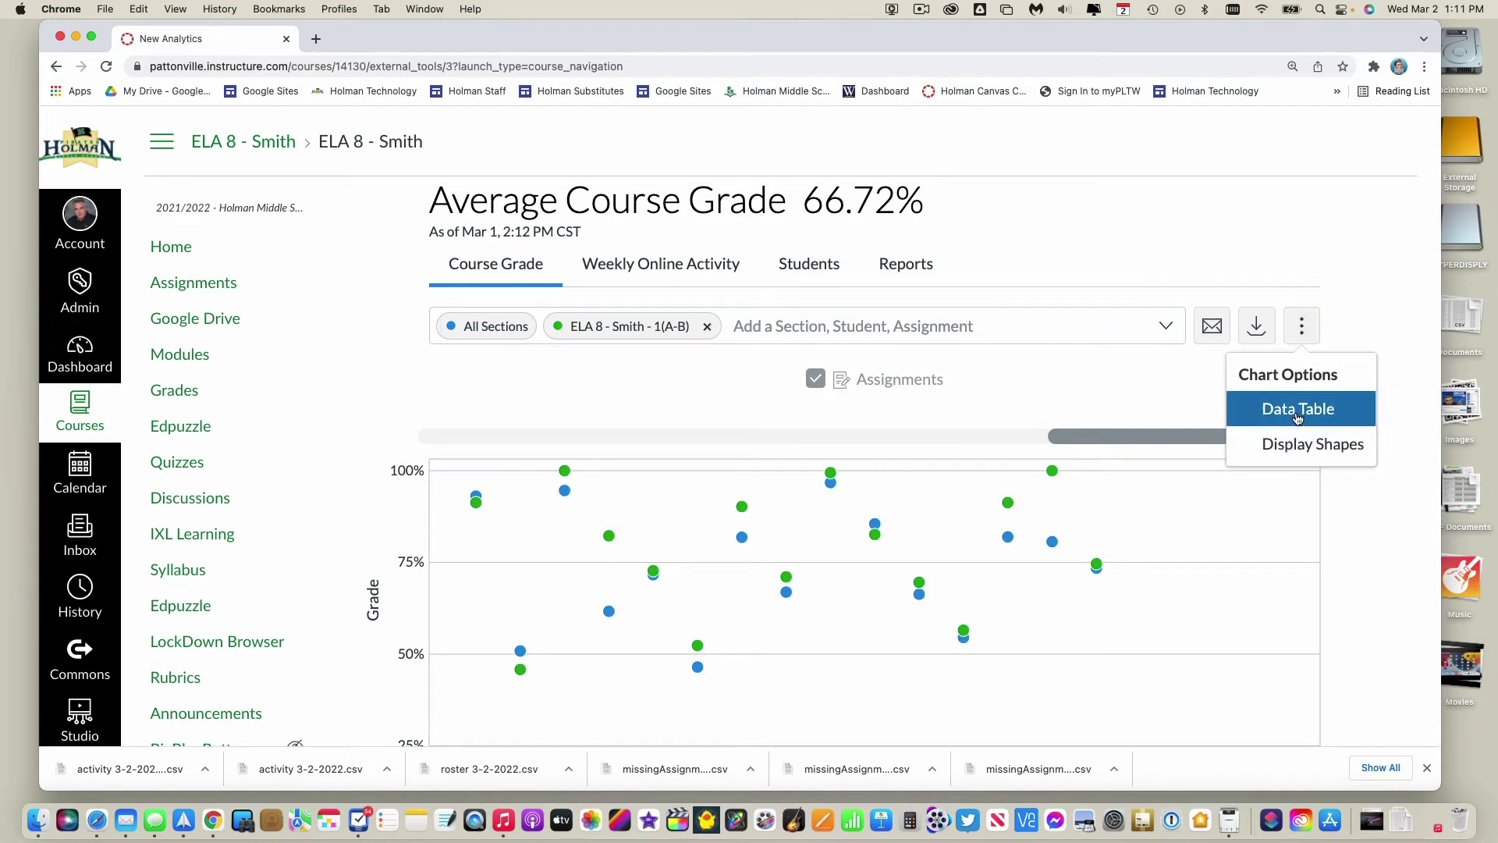
Switch the grade chart to a Data Table and download it as CSV (course_grade.zip)
click(1298, 409)
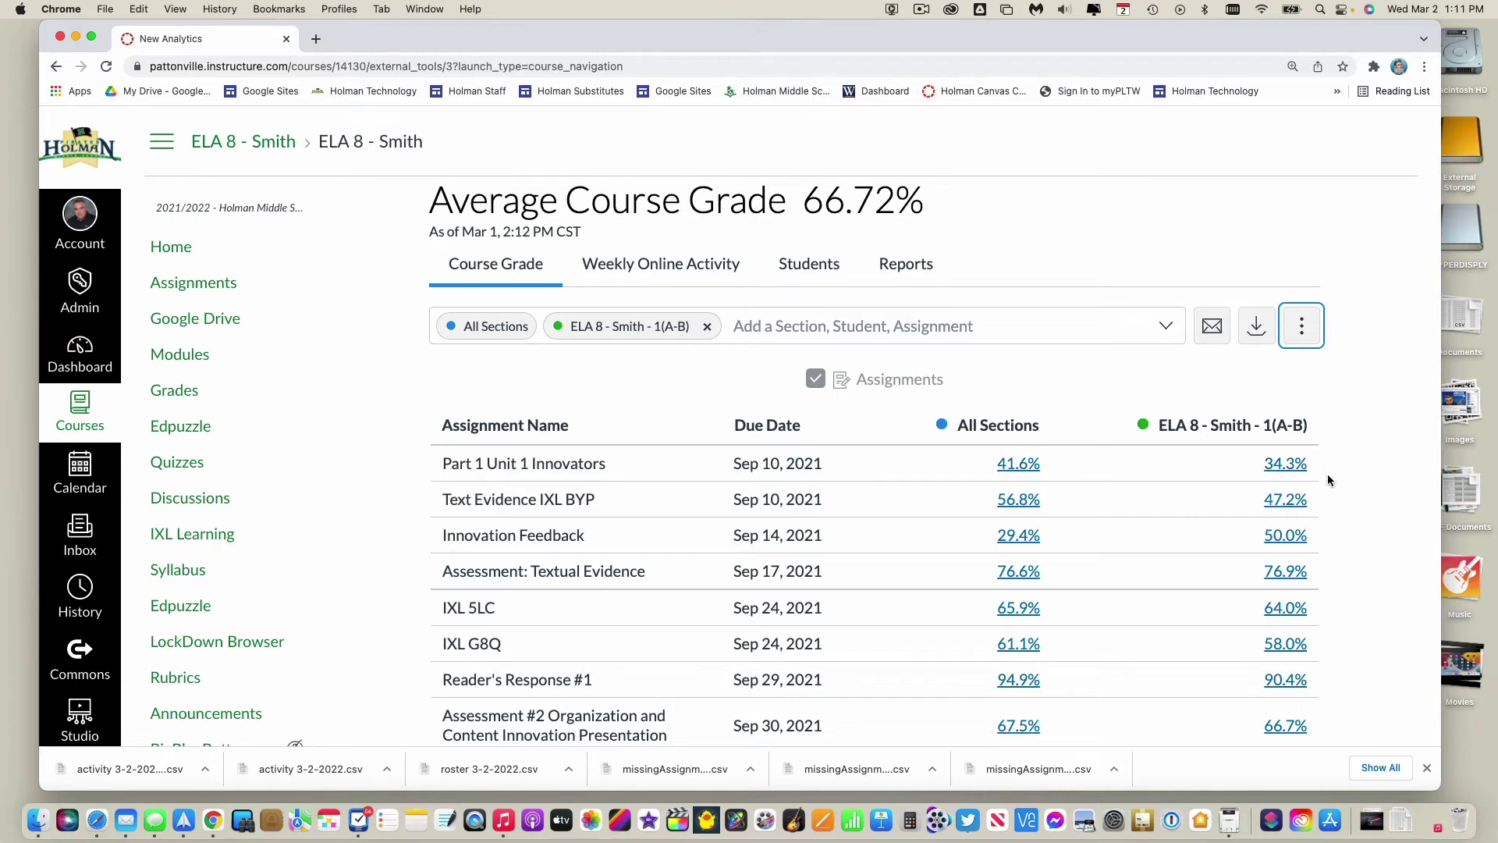
scroll(1254, 663, down, 5)
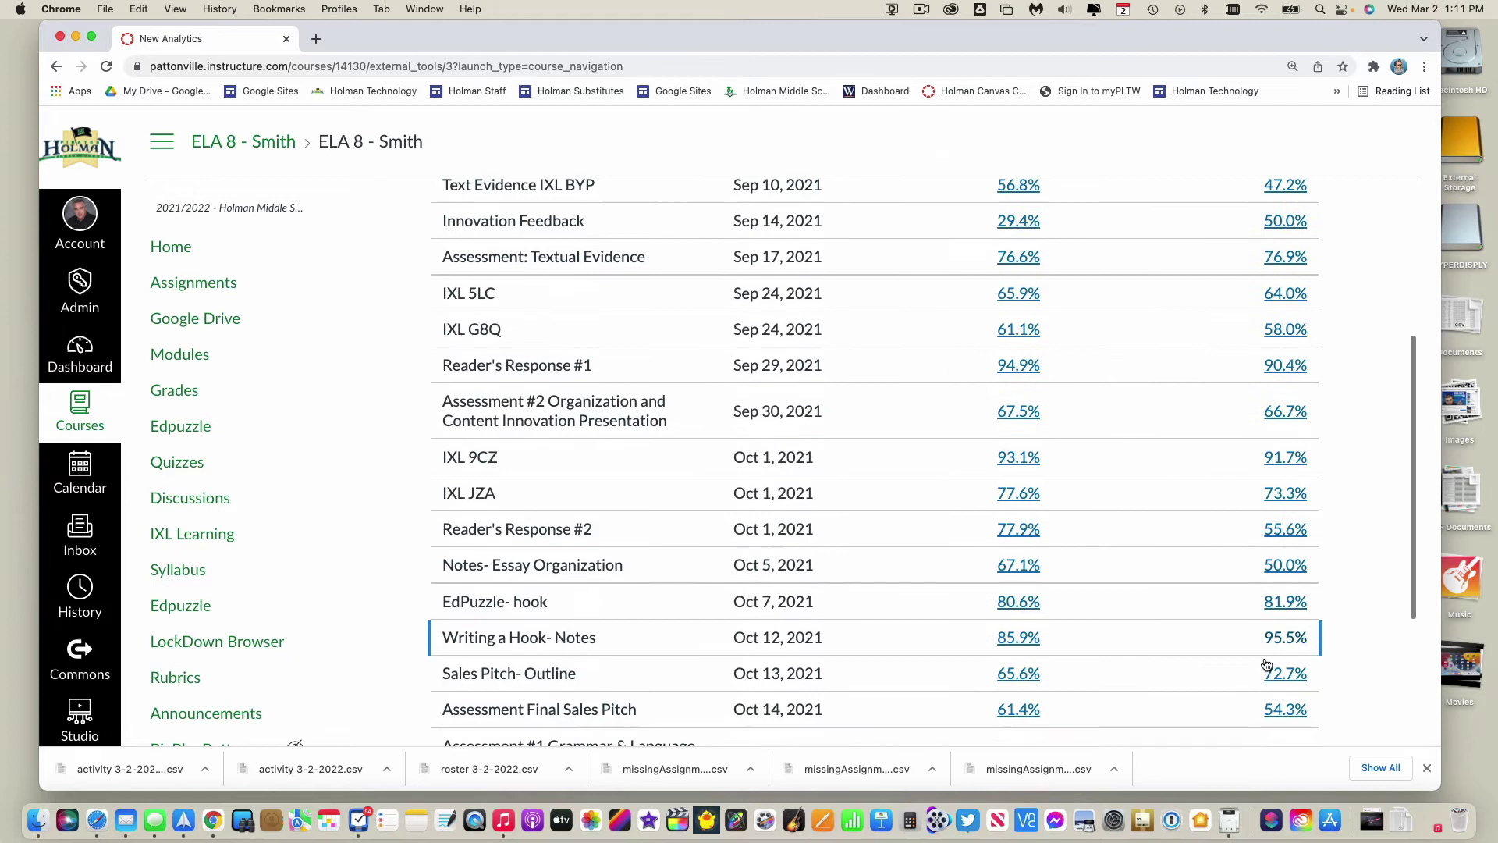
scroll(1264, 657, up, 5)
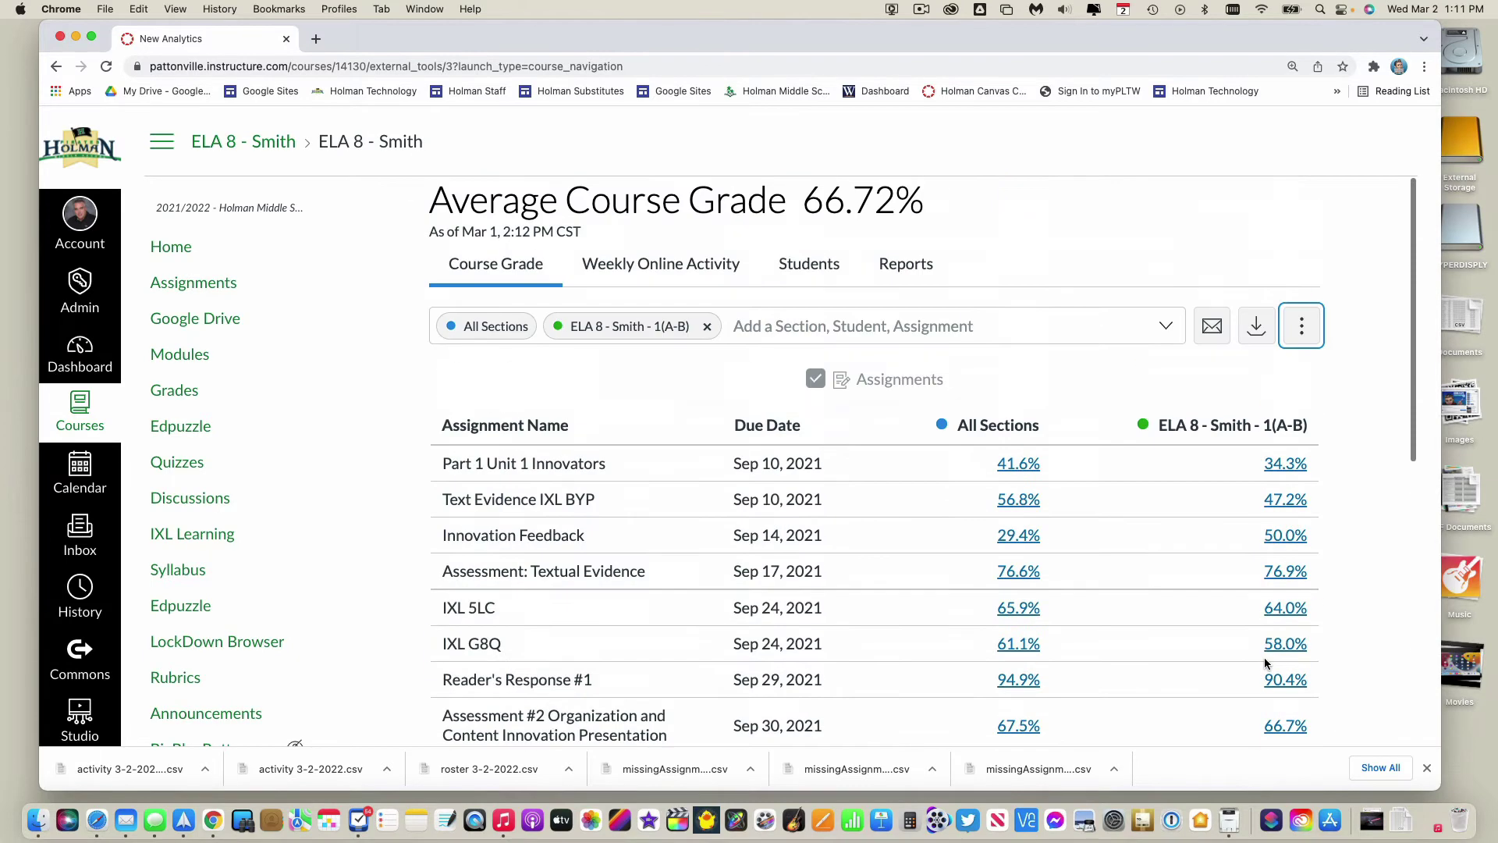
click(1255, 328)
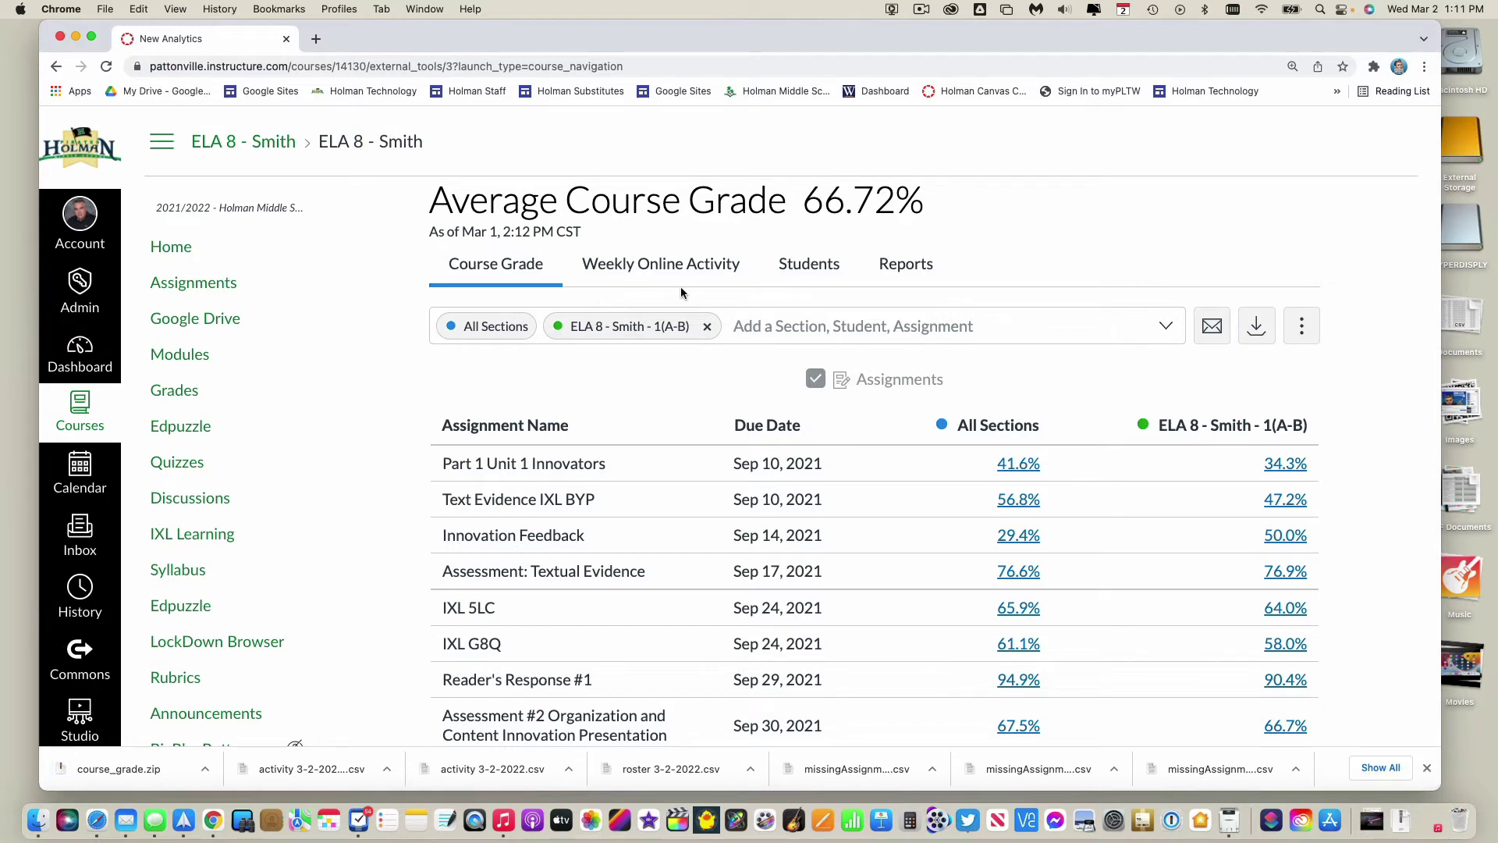
Show the New Analytics Reports tab listing the five CSV reports
click(907, 265)
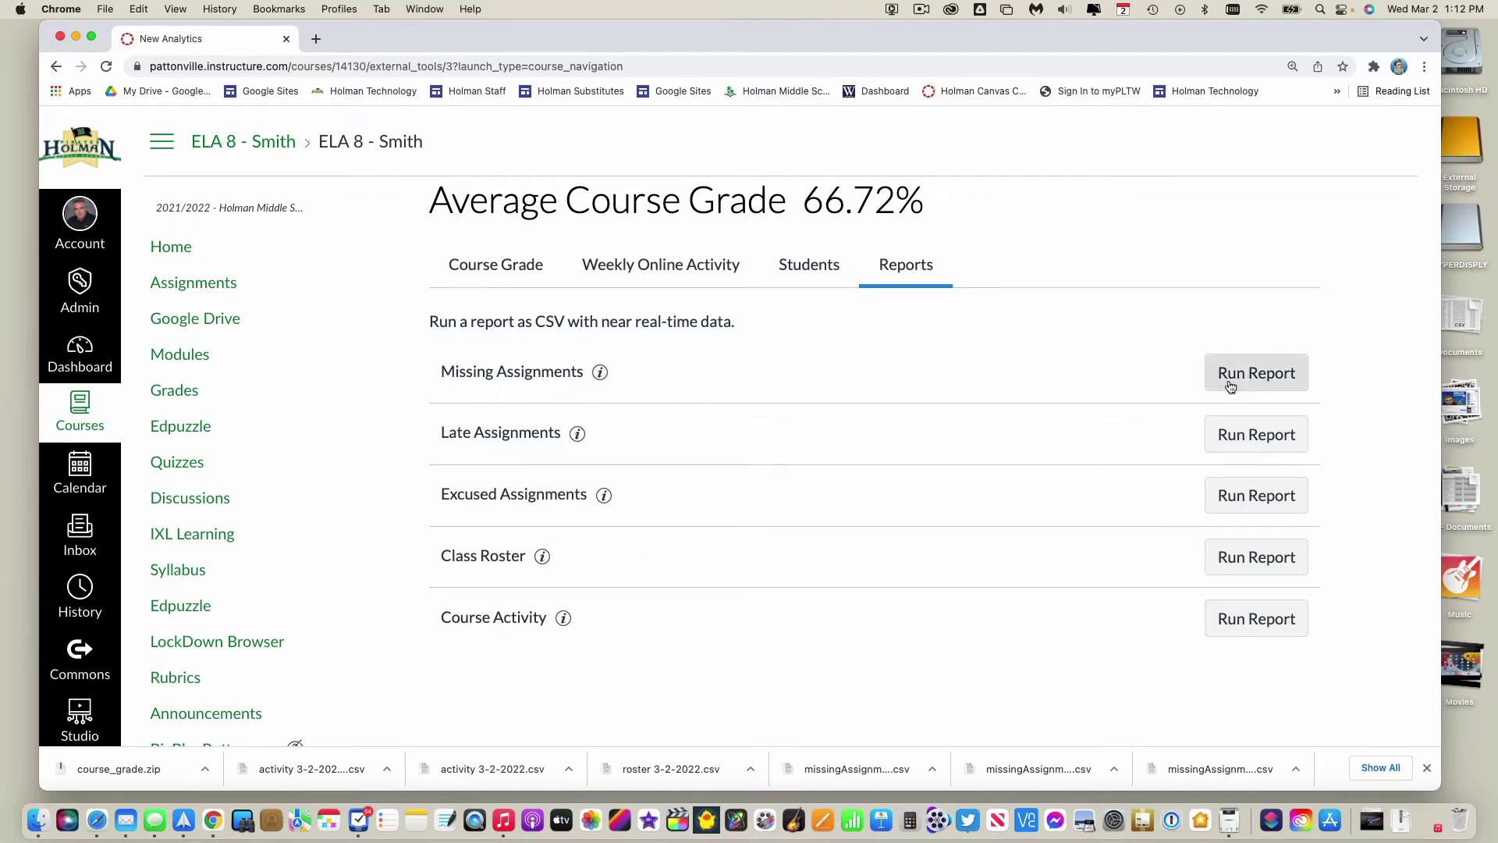
Run the Missing Assignments report filtered by Student Name to one student, then open the downloaded CSV
click(1258, 377)
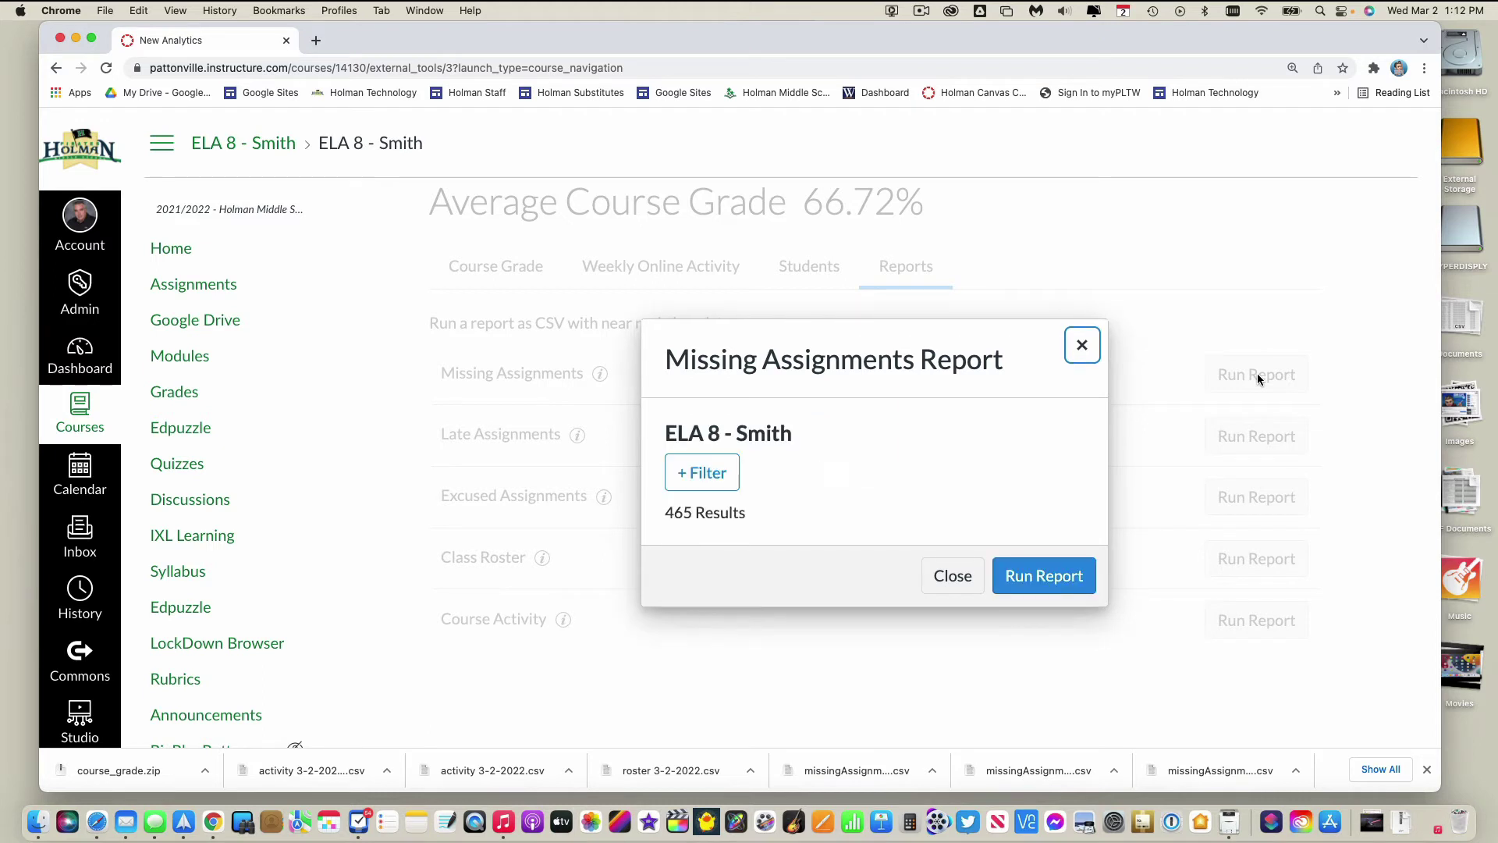
click(704, 473)
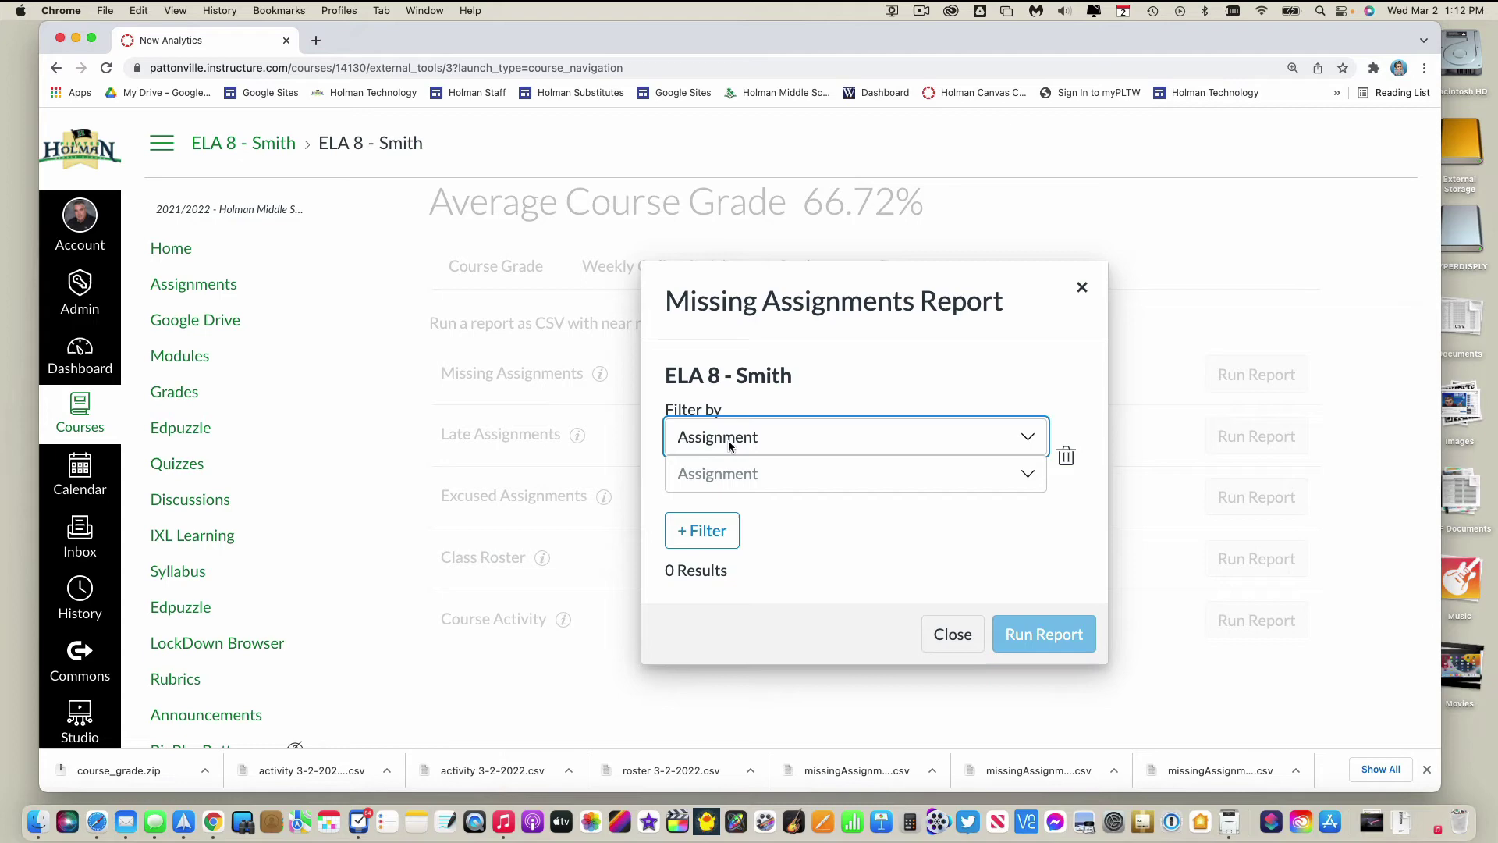
click(850, 441)
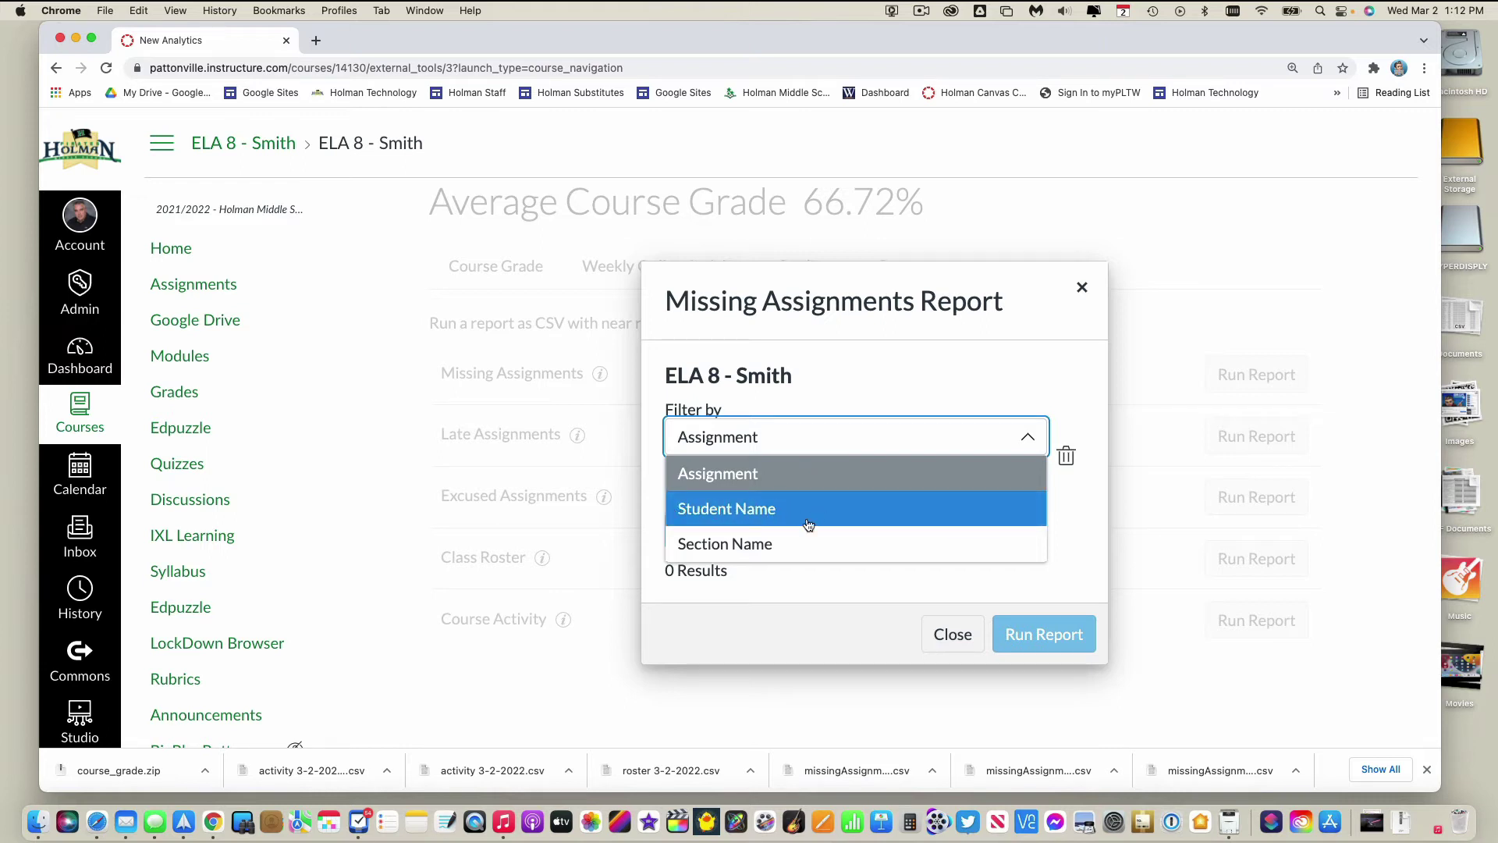
click(858, 518)
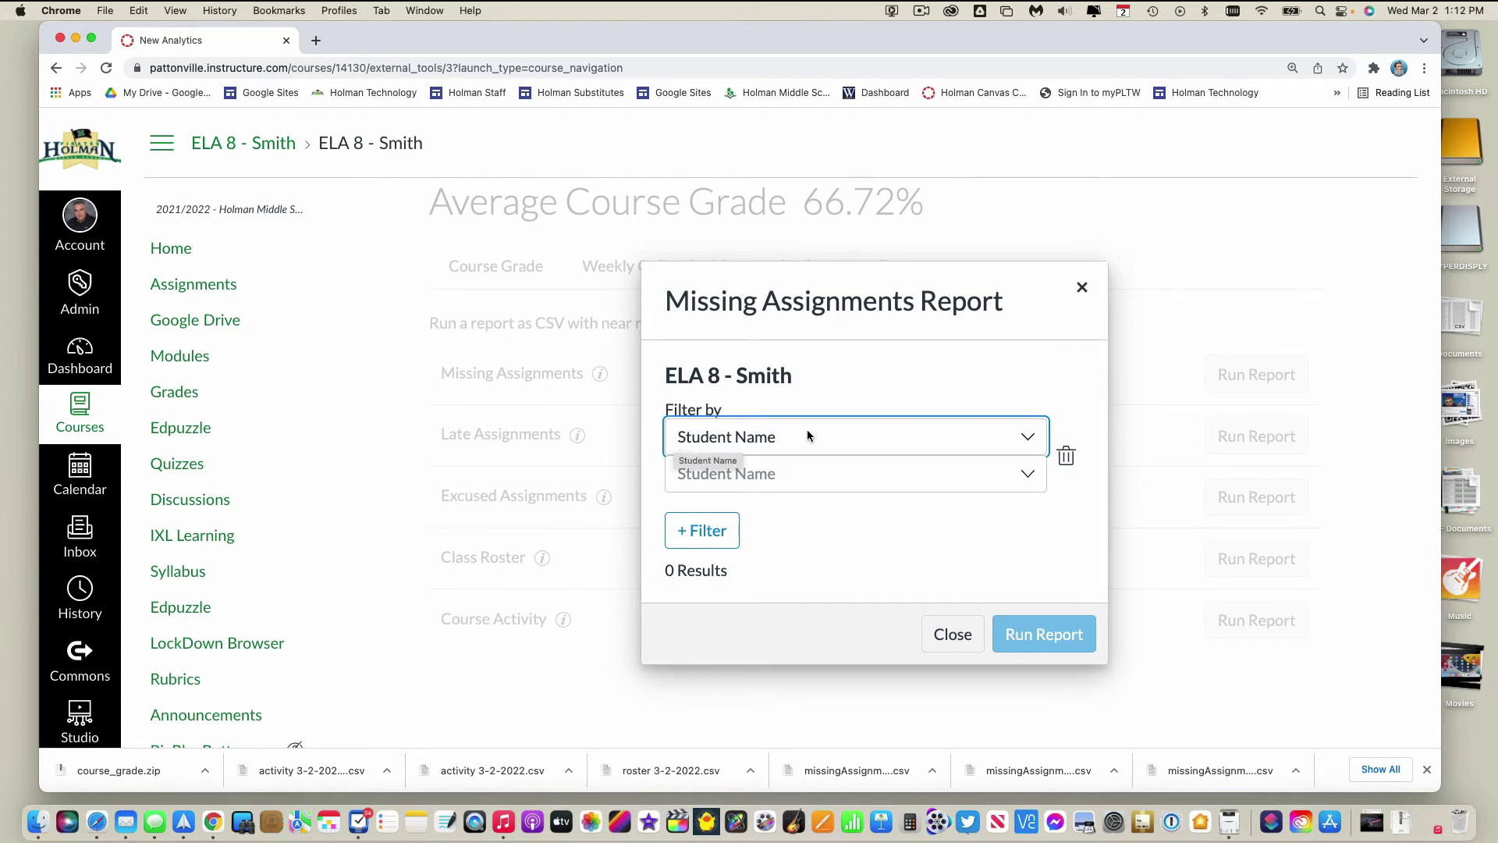
click(846, 472)
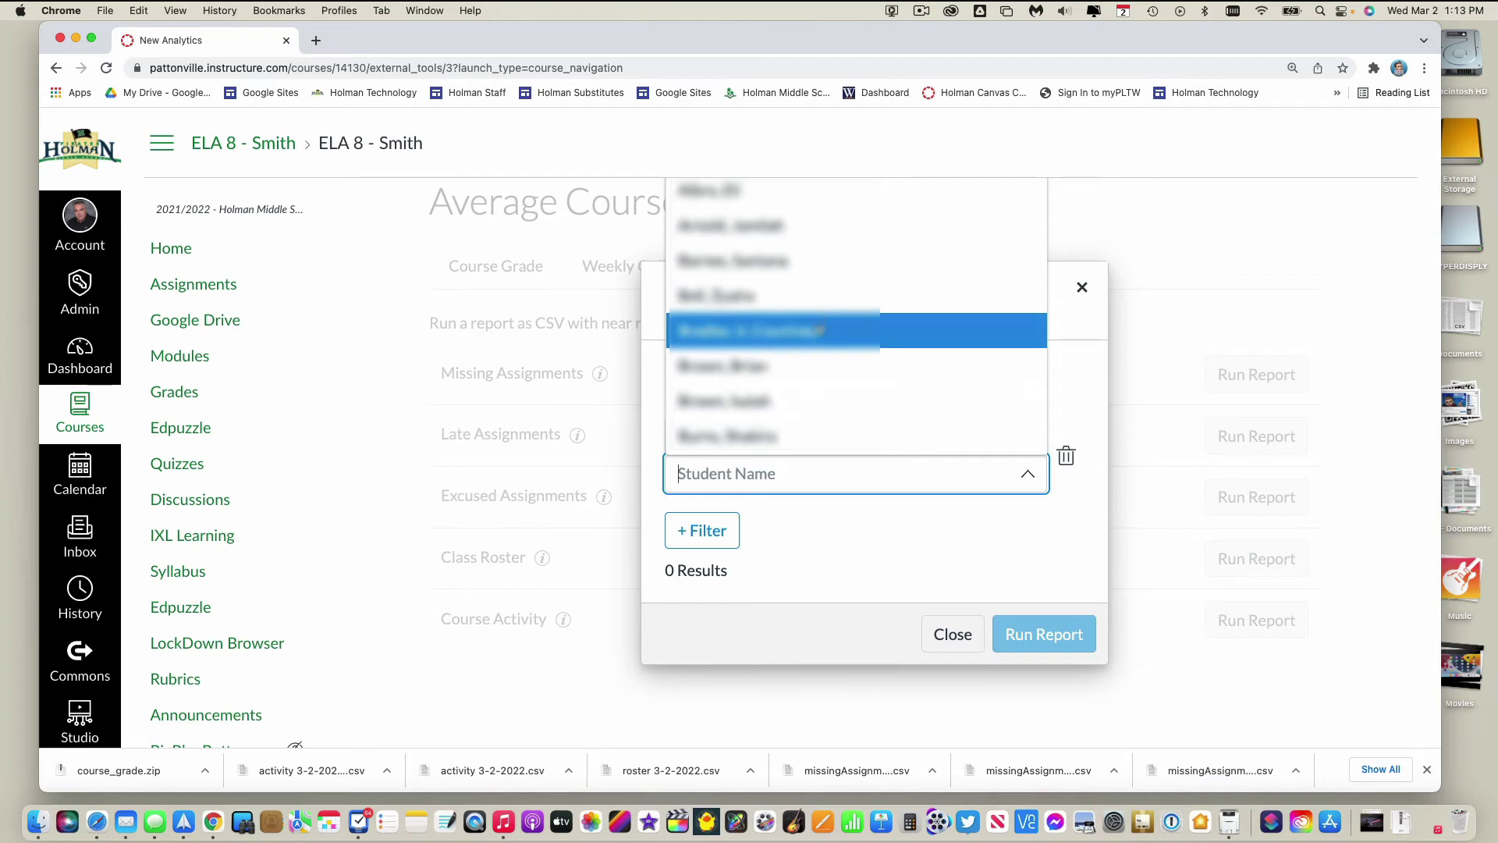
click(818, 331)
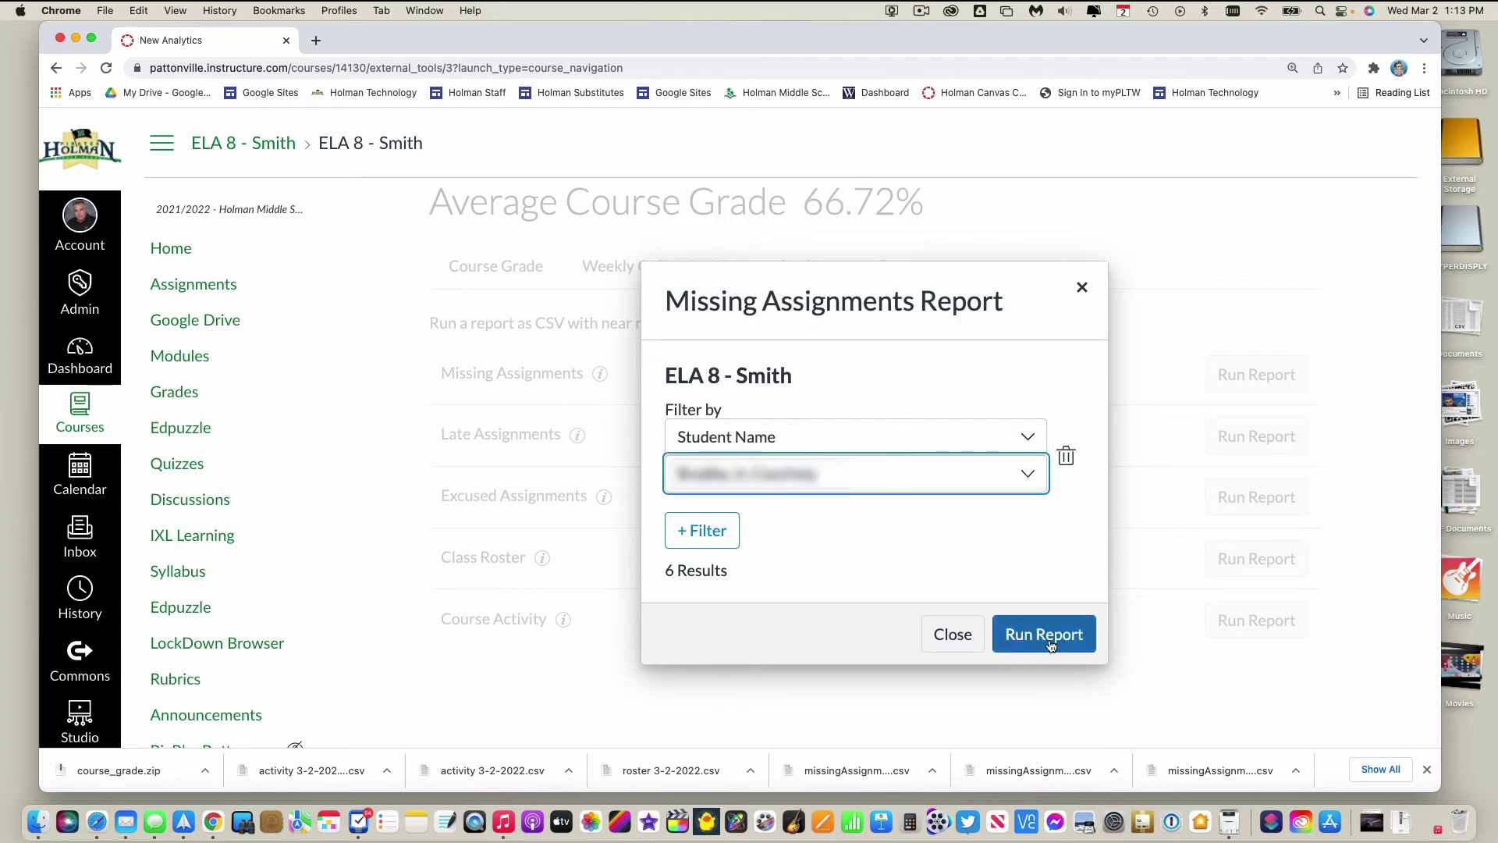
click(1085, 644)
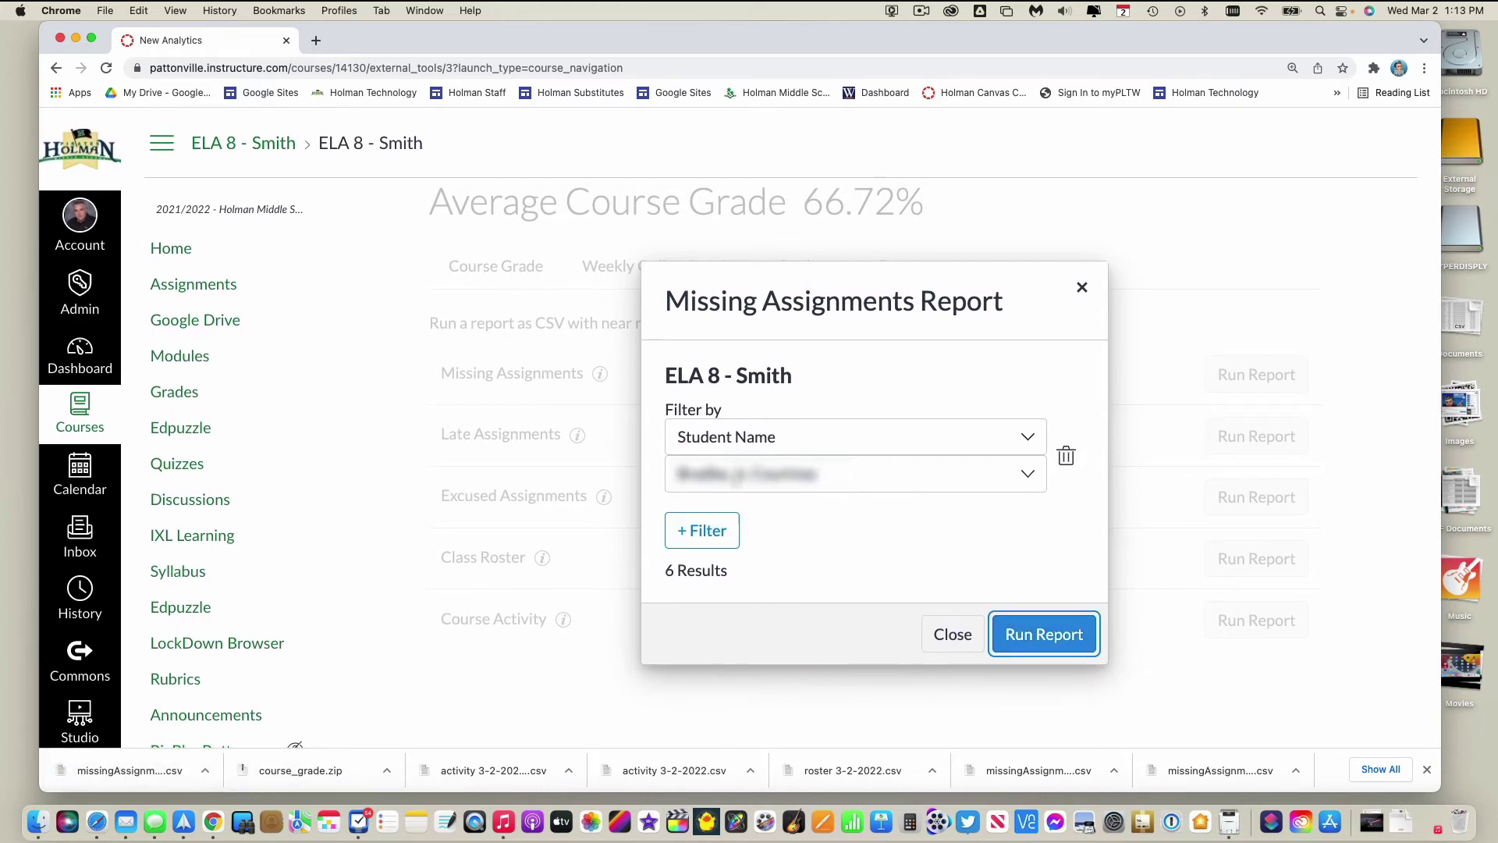
click(133, 770)
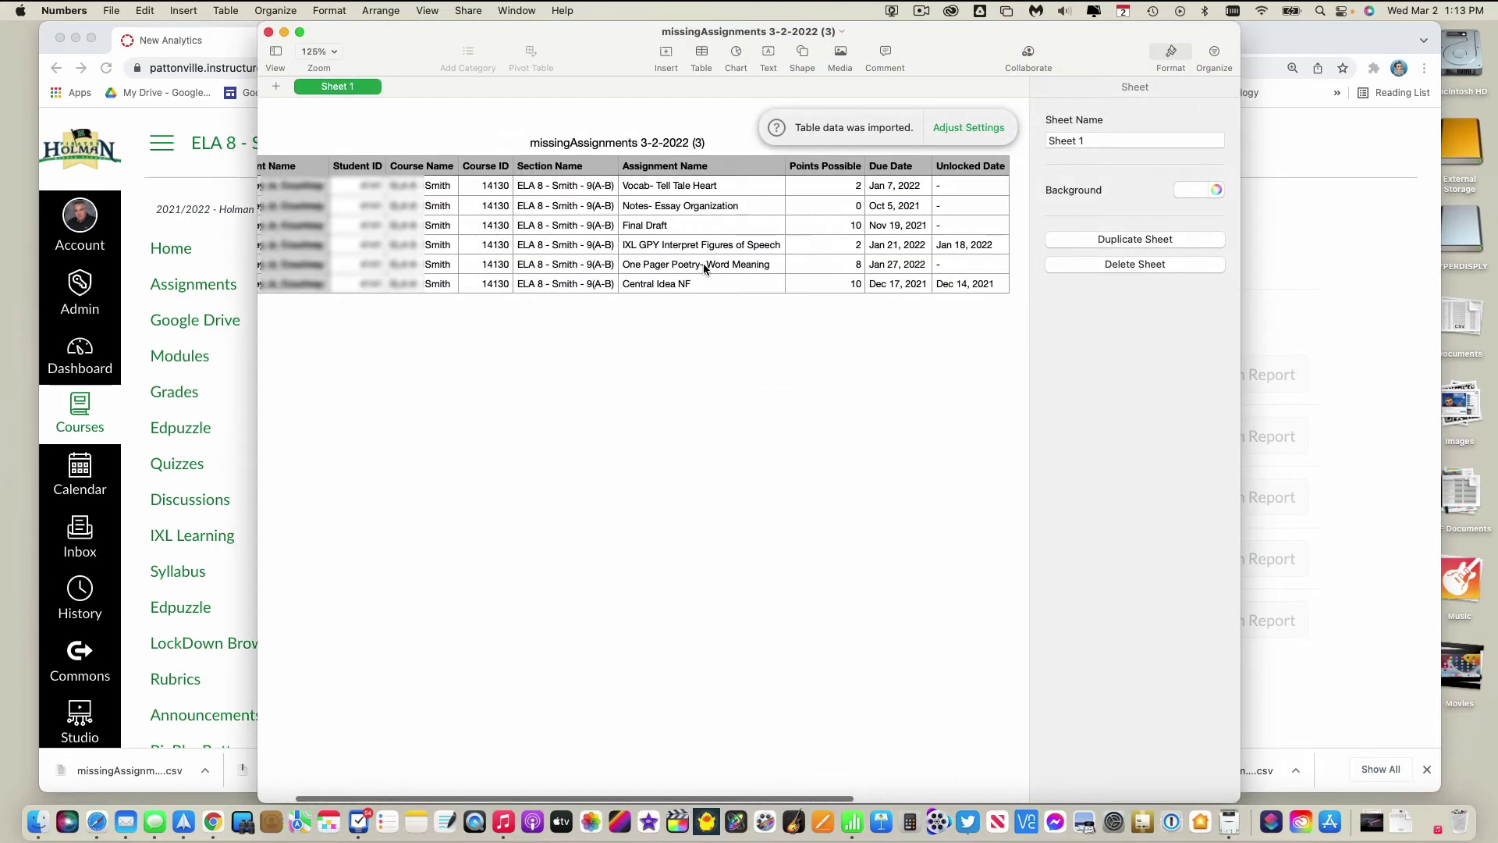
Scroll horizontally through the imported missingAssignments table to review all its columns
scroll(702, 268, right, 1)
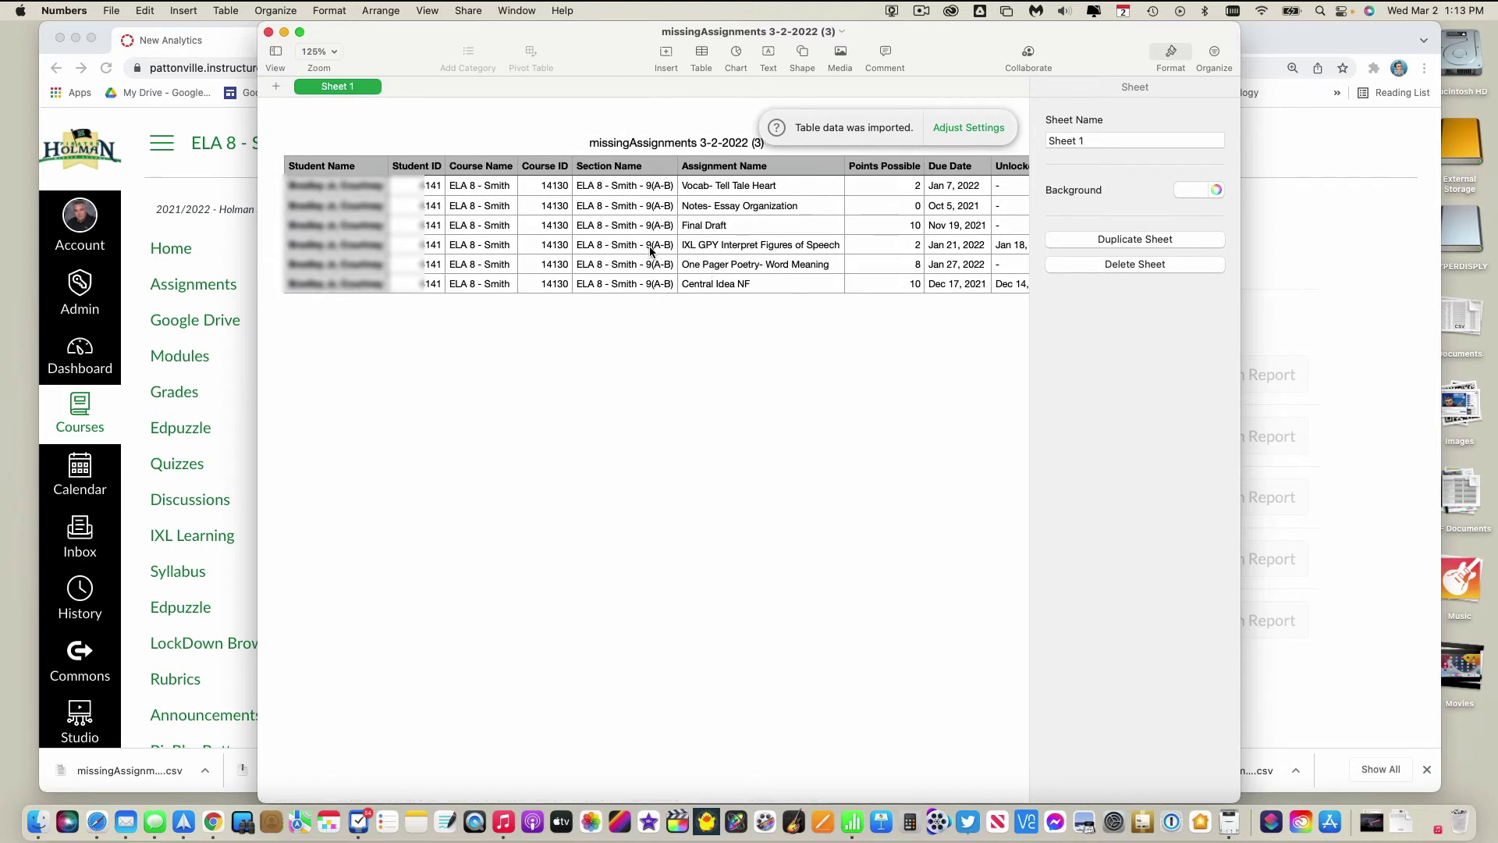
scroll(652, 234, right, 1)
scroll(857, 227, left, 2)
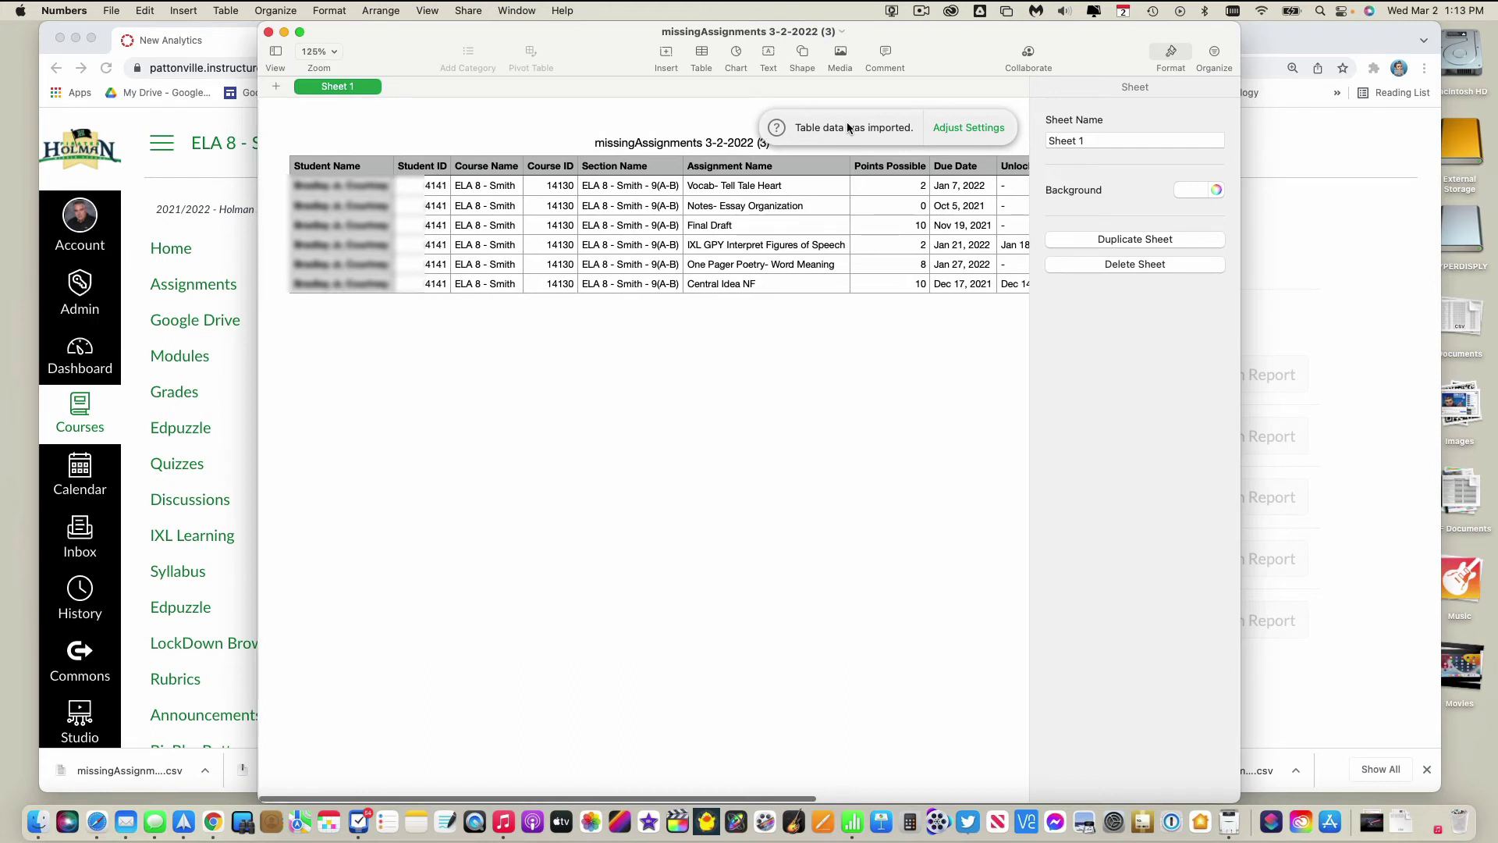
scroll(940, 240, right, 3)
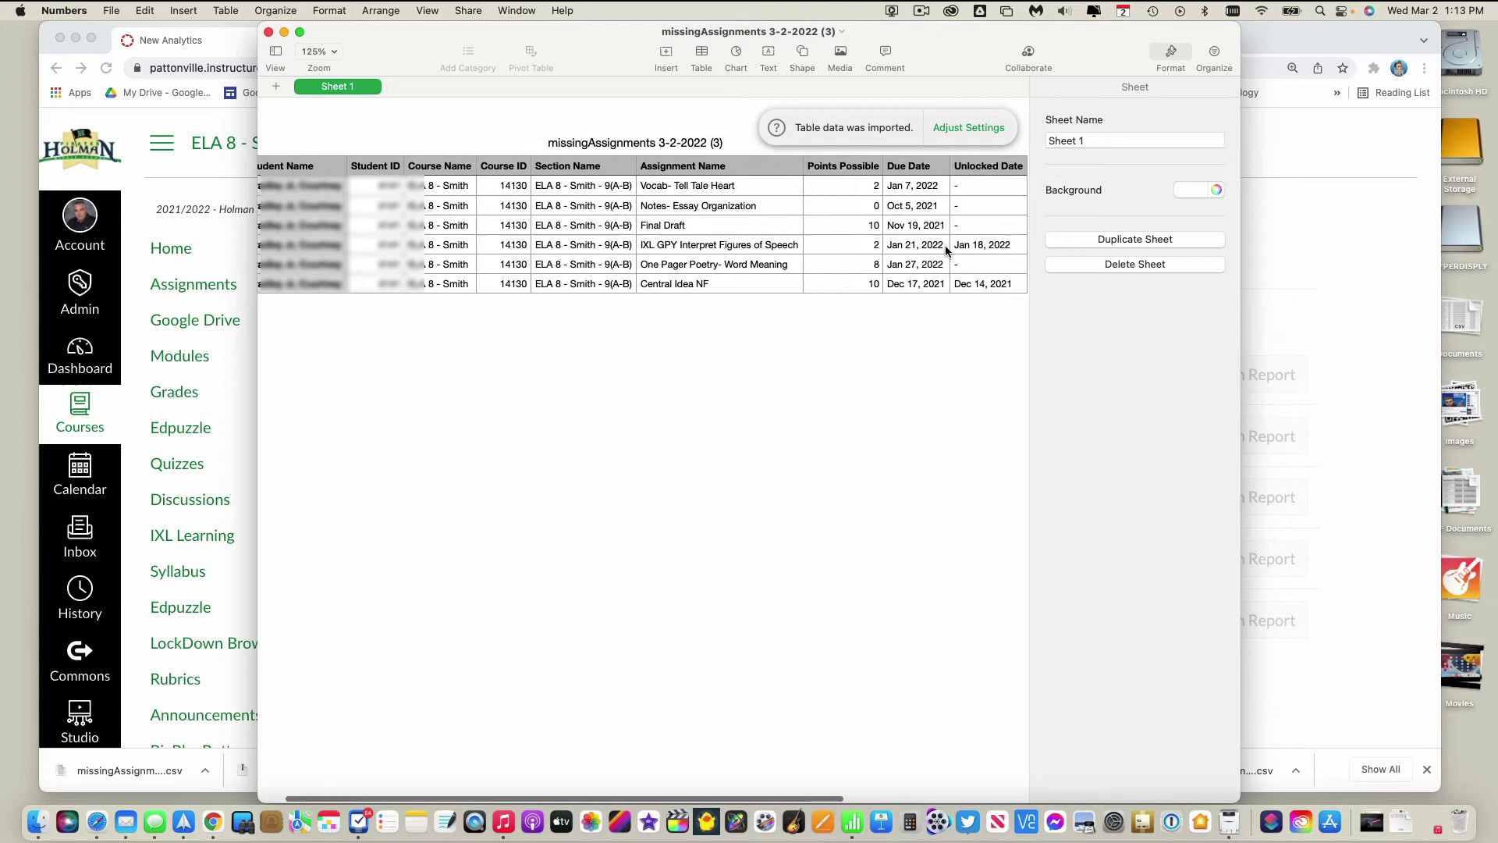
scroll(285, 181, left, 3)
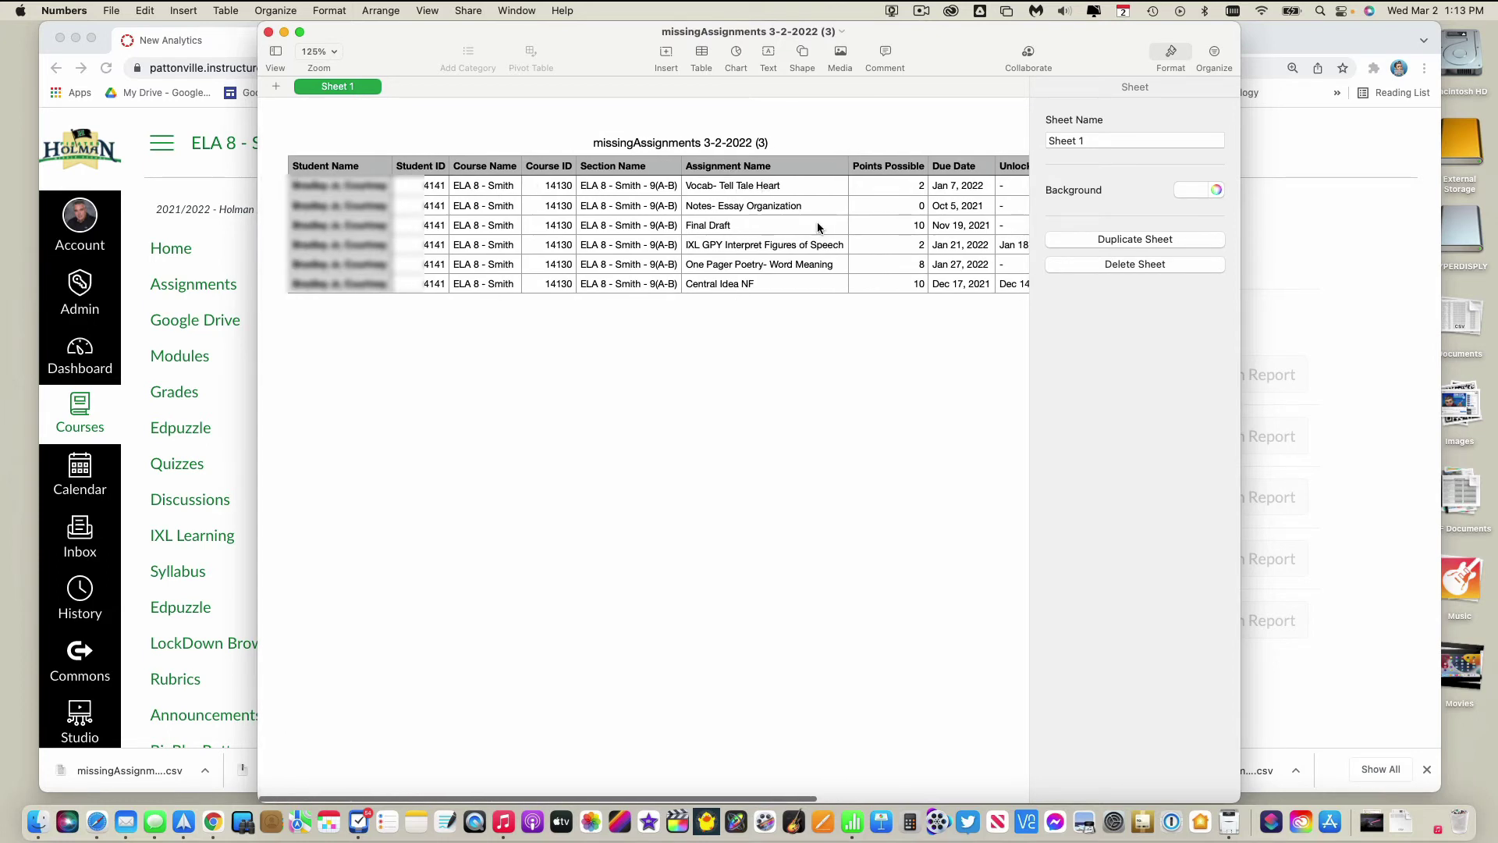
scroll(819, 228, right, 9)
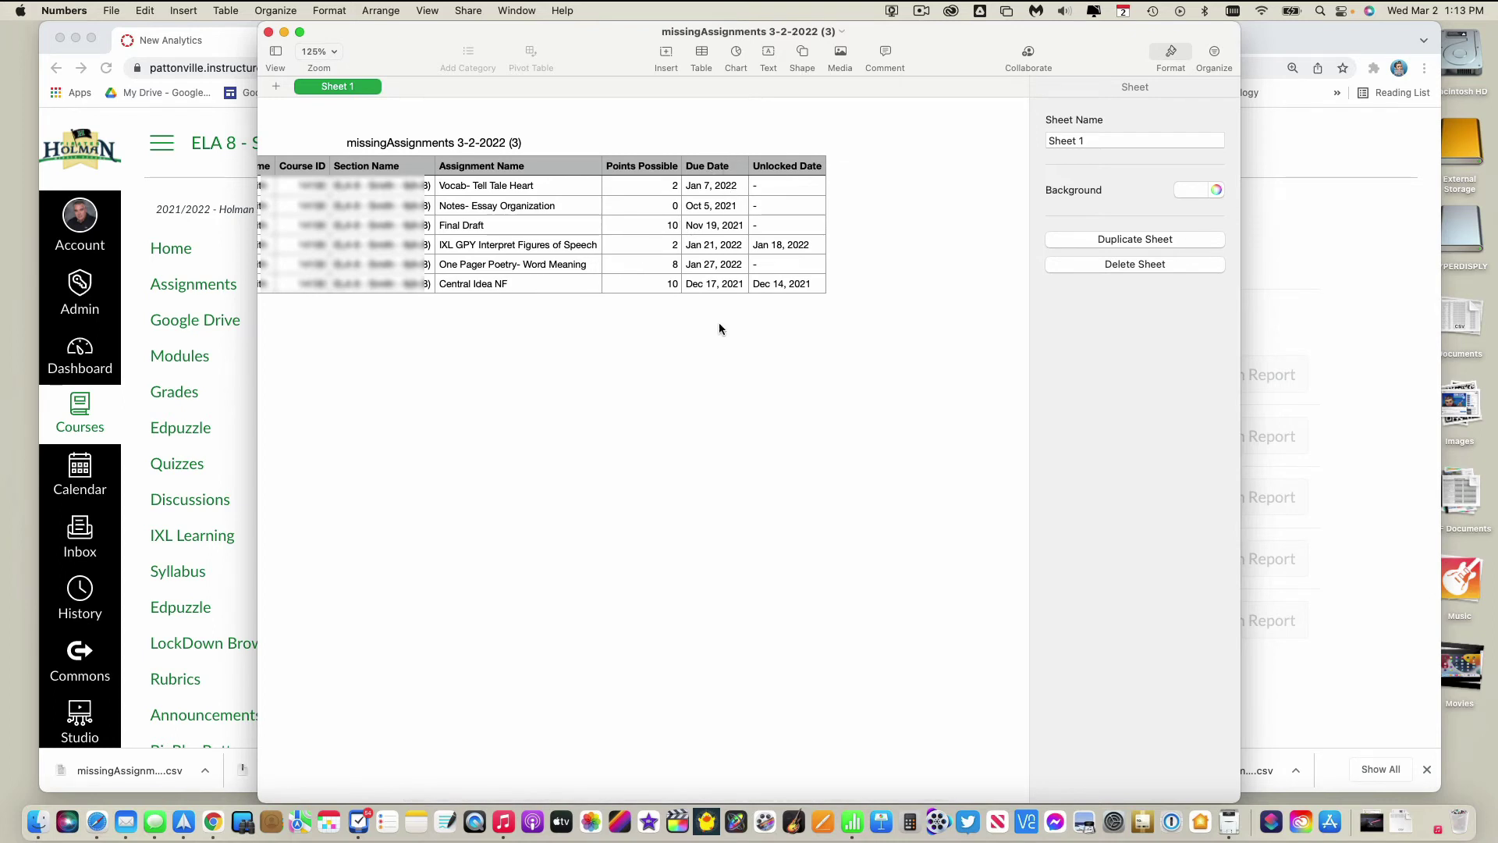
Sort the Due Date column (H) descending so the newest due dates come first
click(707, 167)
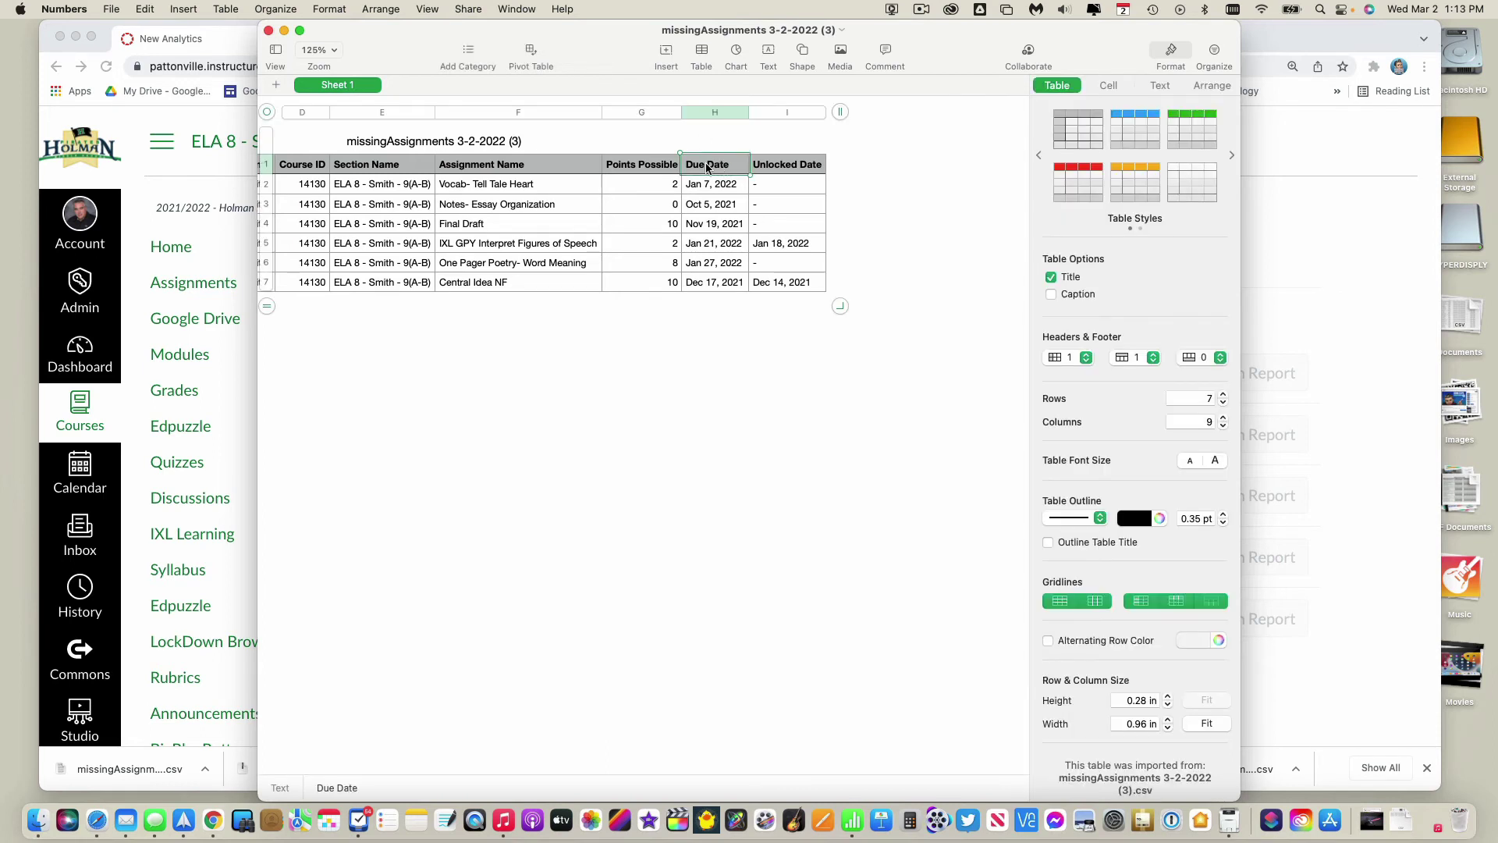
click(714, 113)
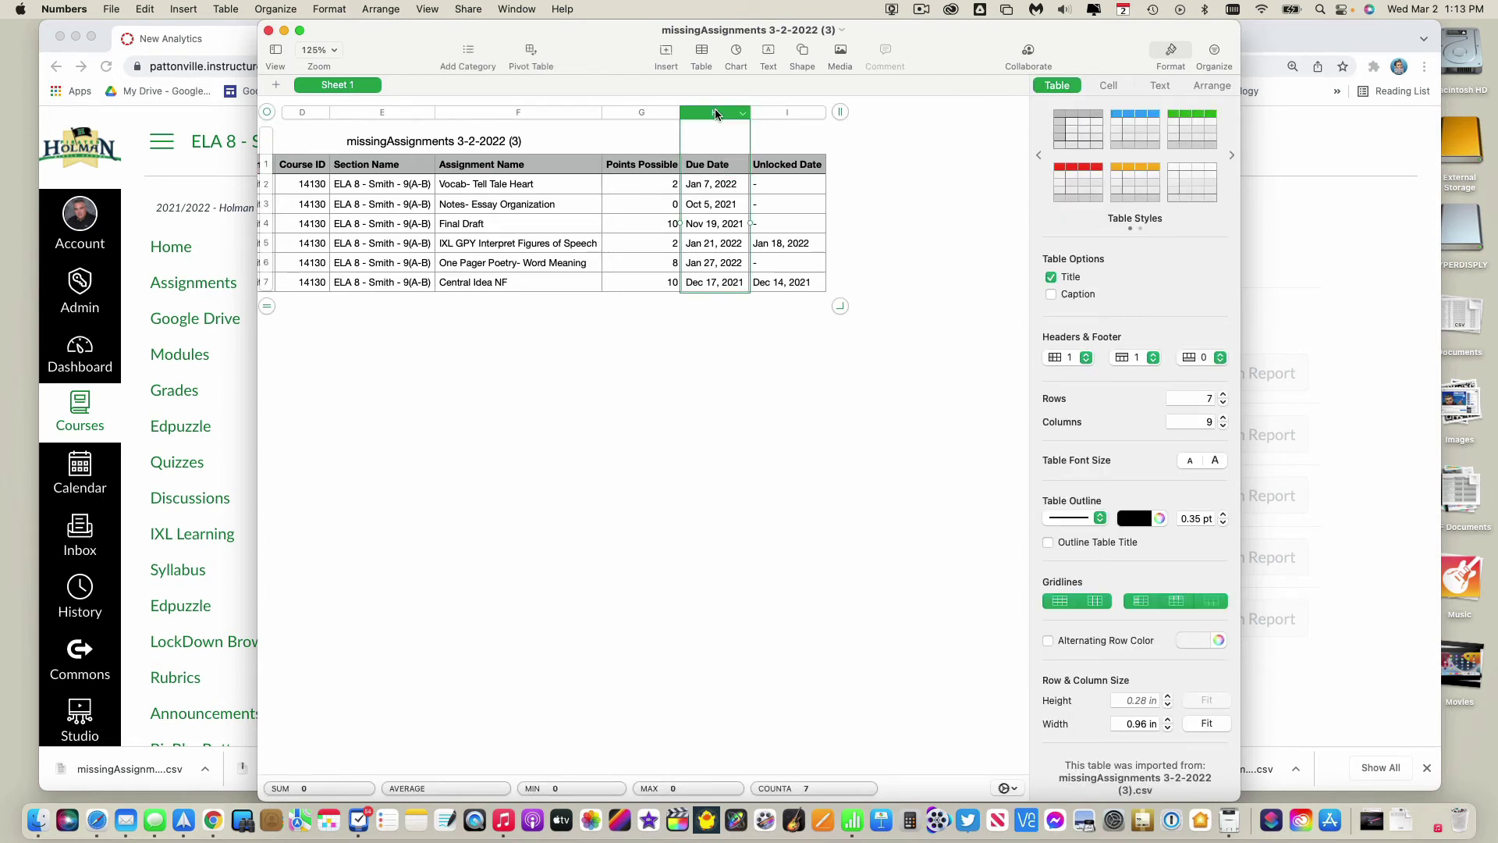
click(742, 114)
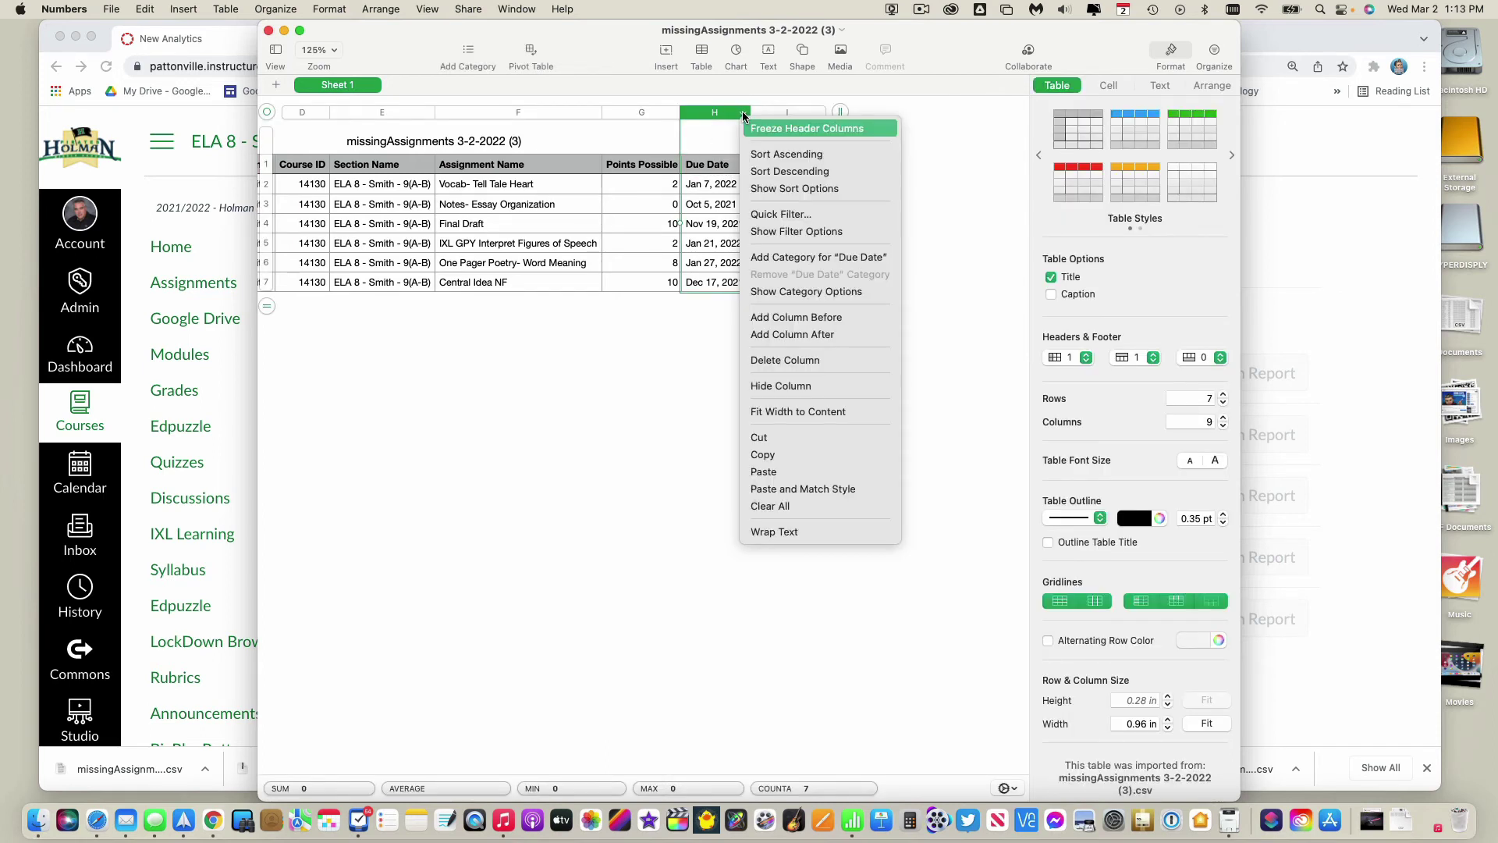
click(765, 169)
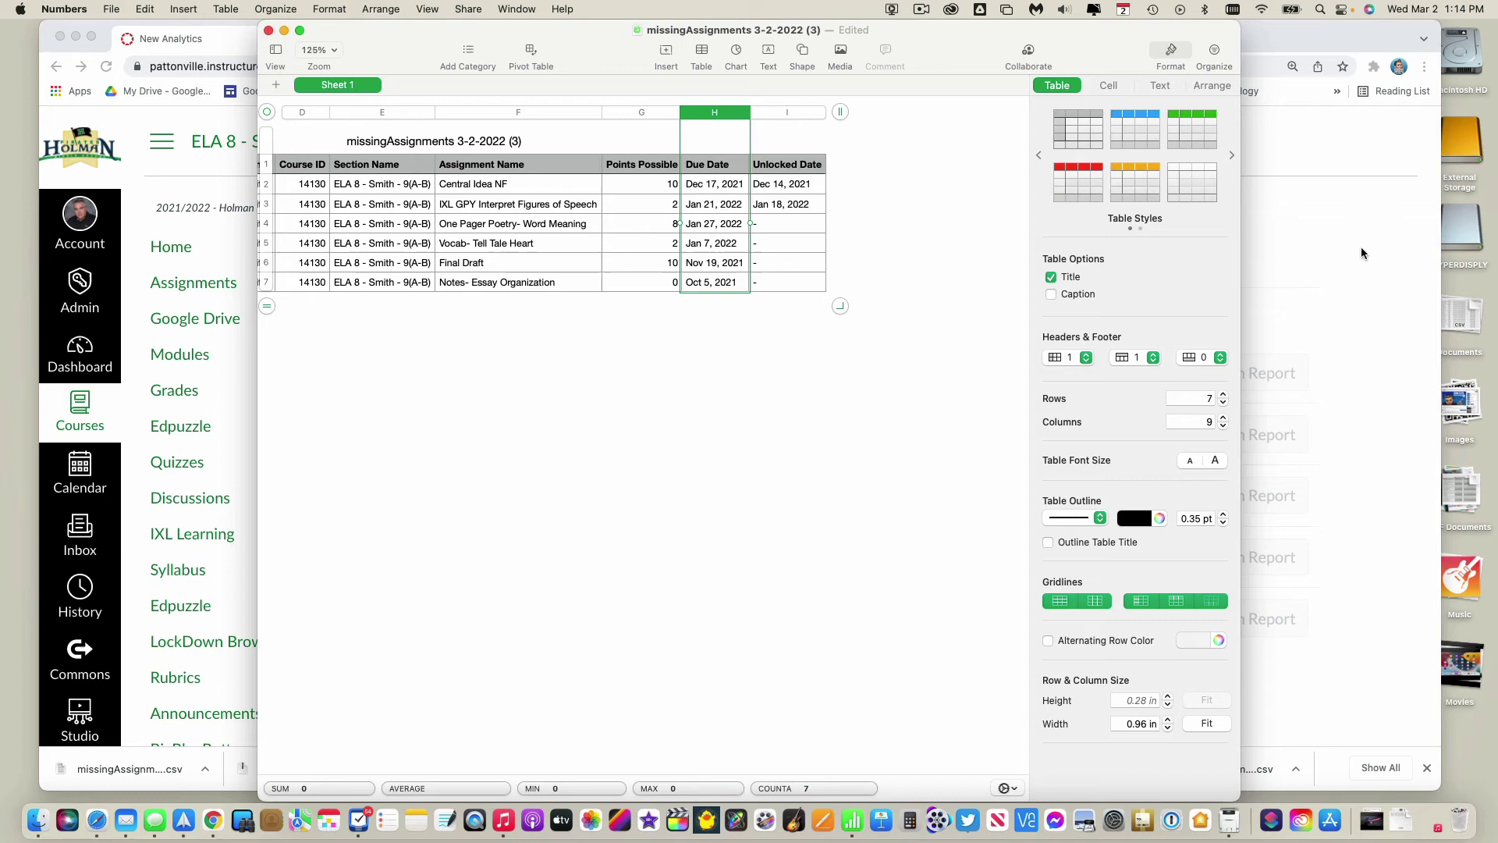
Change the report filter to Section Name and choose ELA 8 - Smith - 3(A-B)
click(1291, 207)
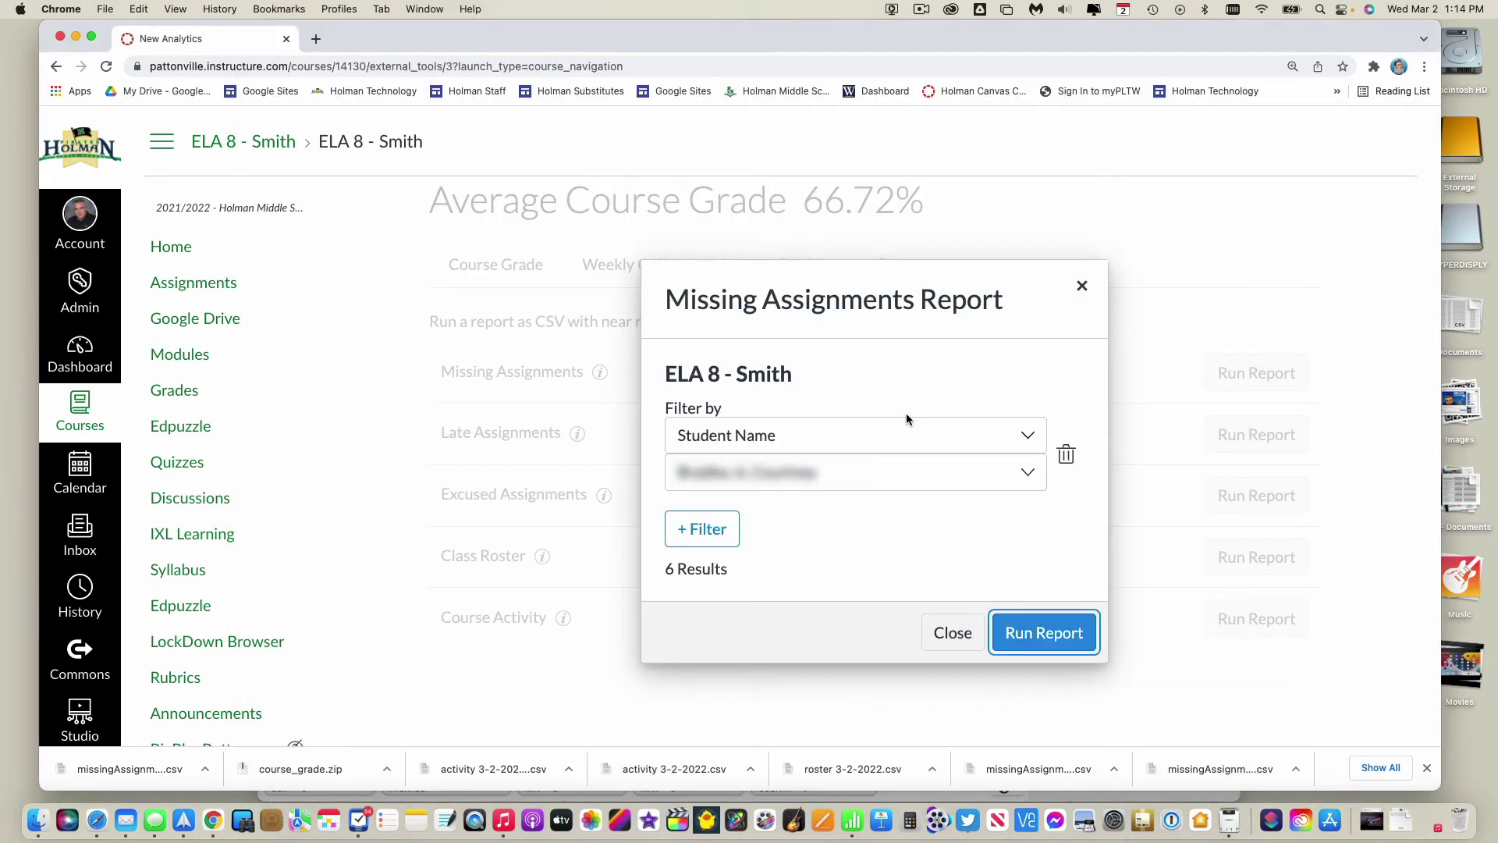
click(986, 434)
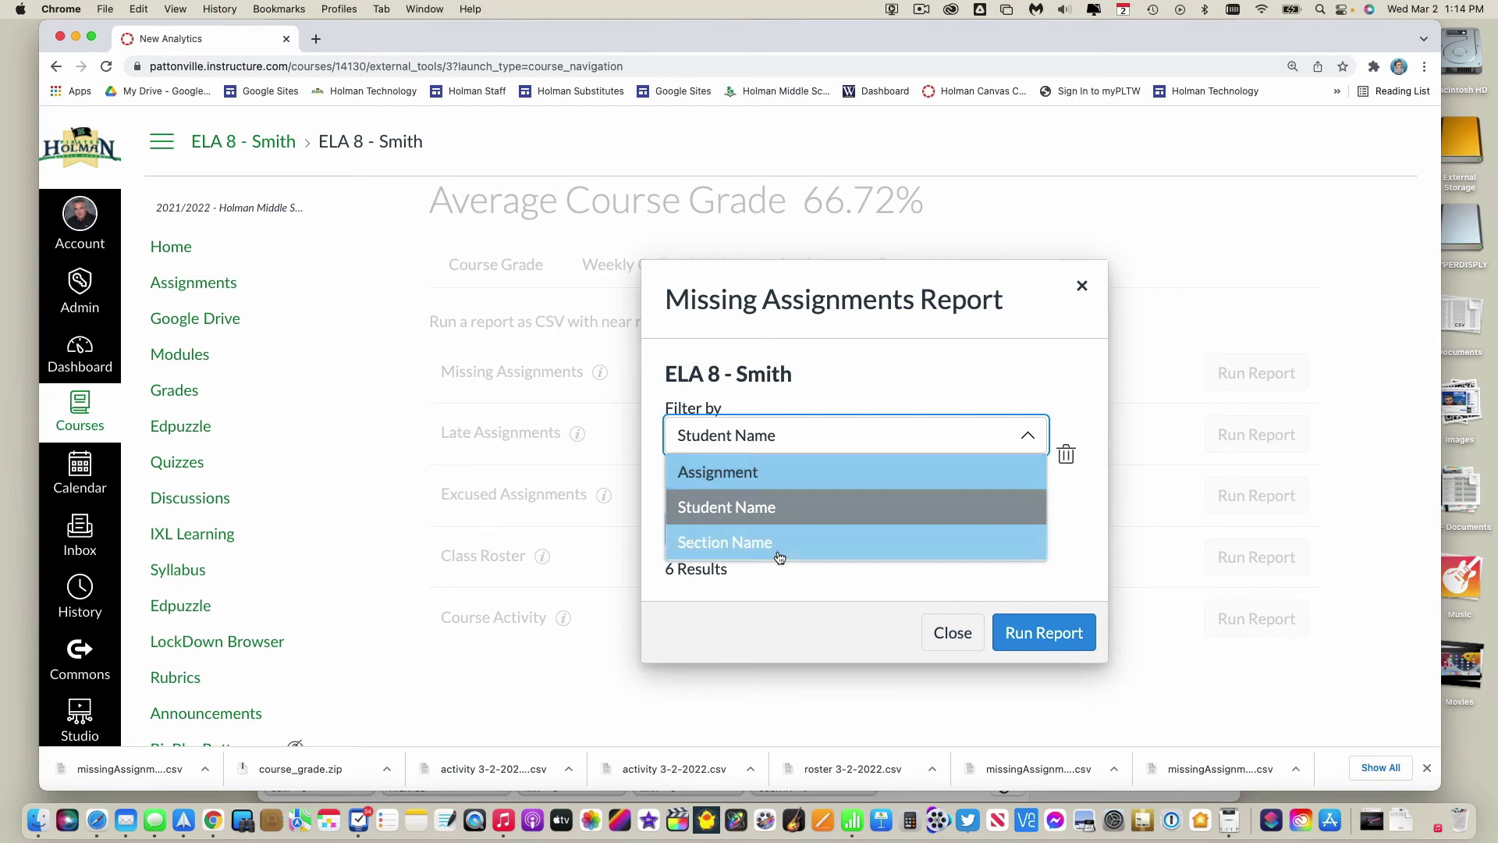
click(734, 541)
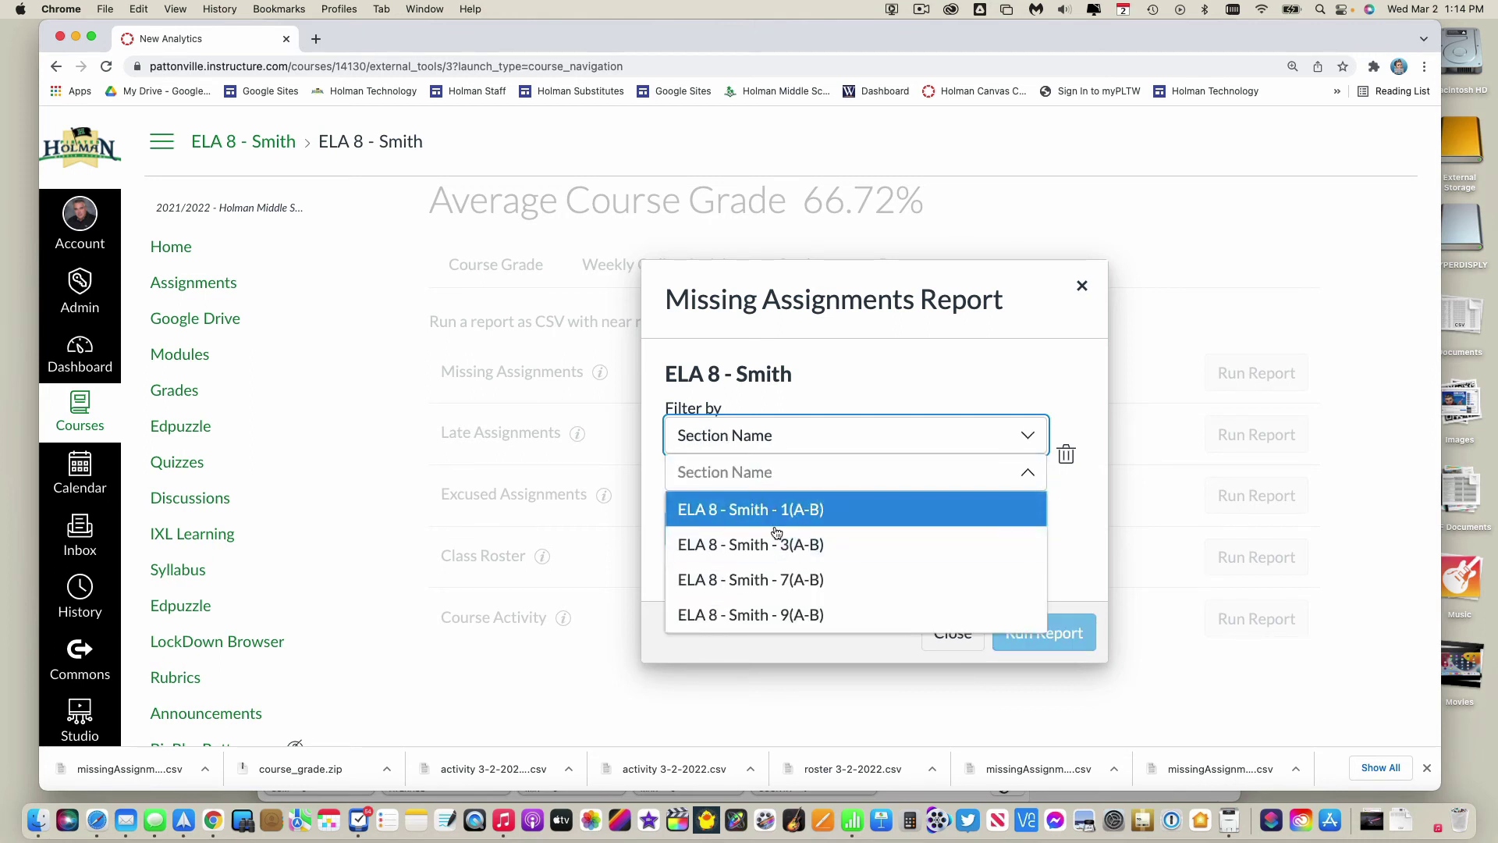
click(780, 543)
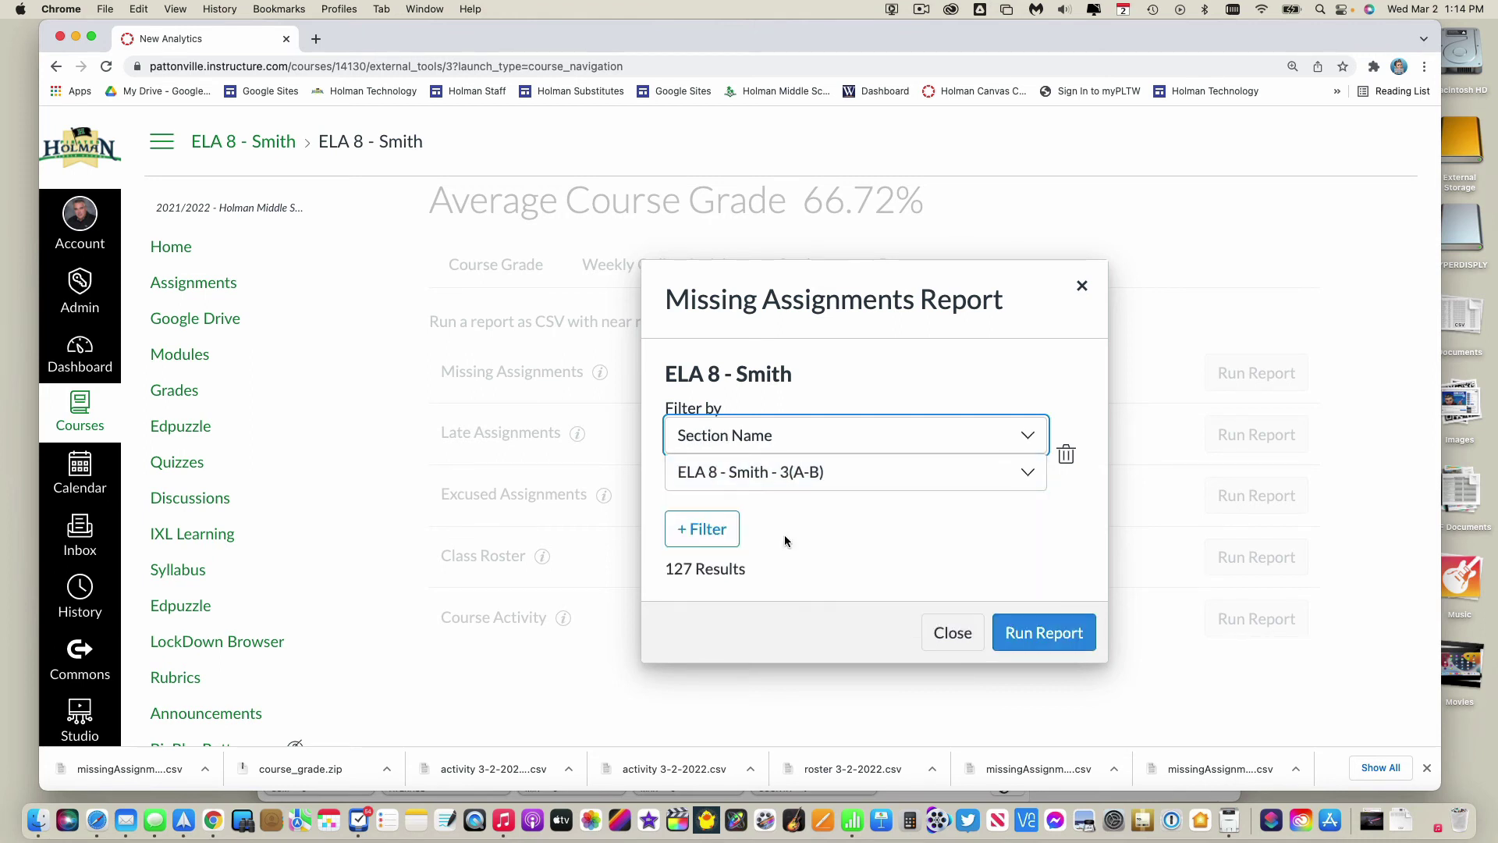
Add an Assignment filter for Vocab- Tell Tale Heart and run the report
click(712, 539)
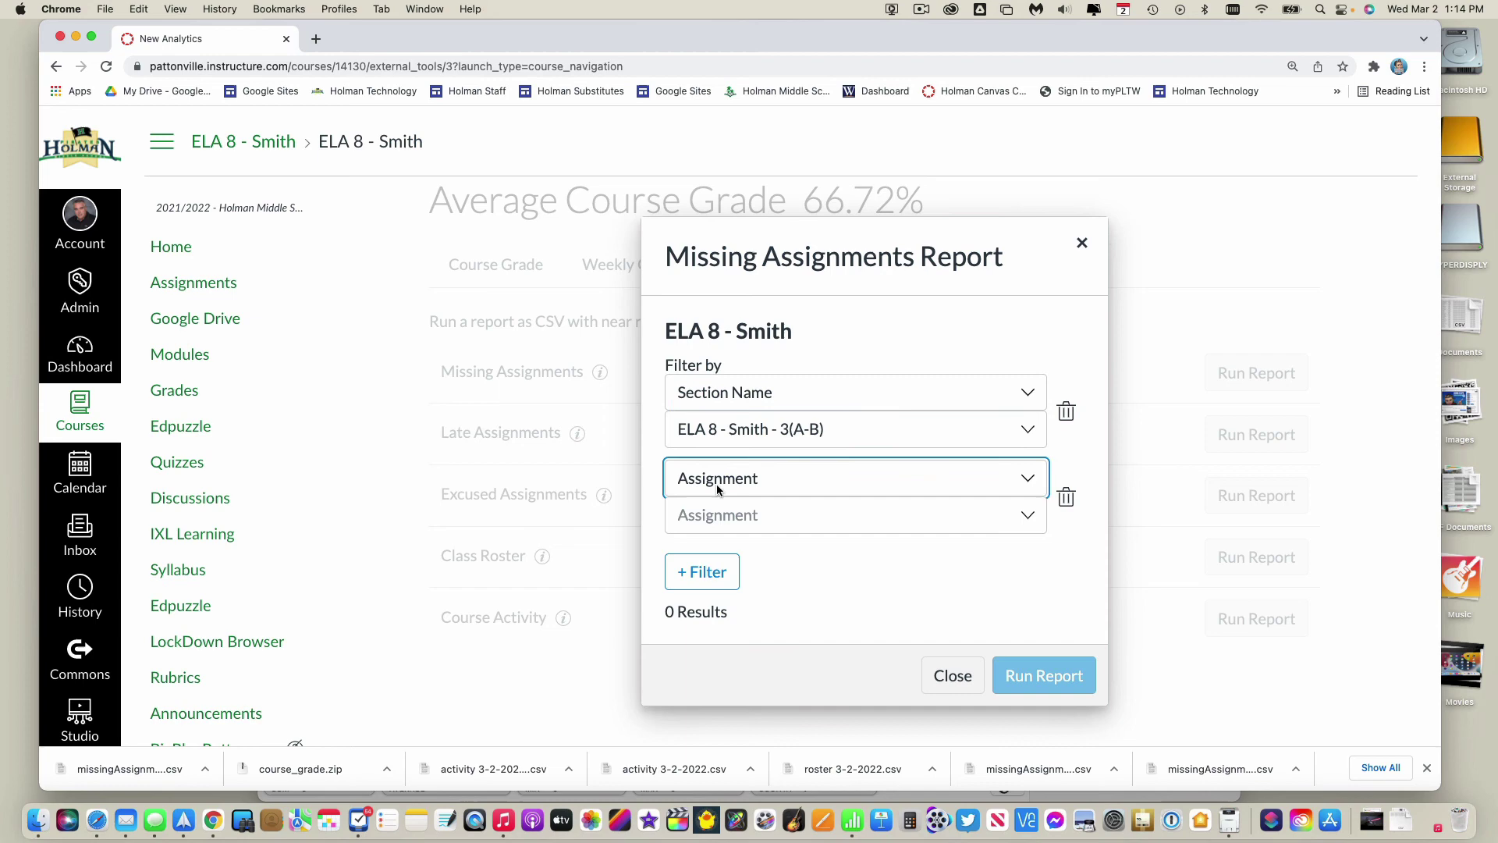
click(718, 489)
click(724, 520)
click(815, 517)
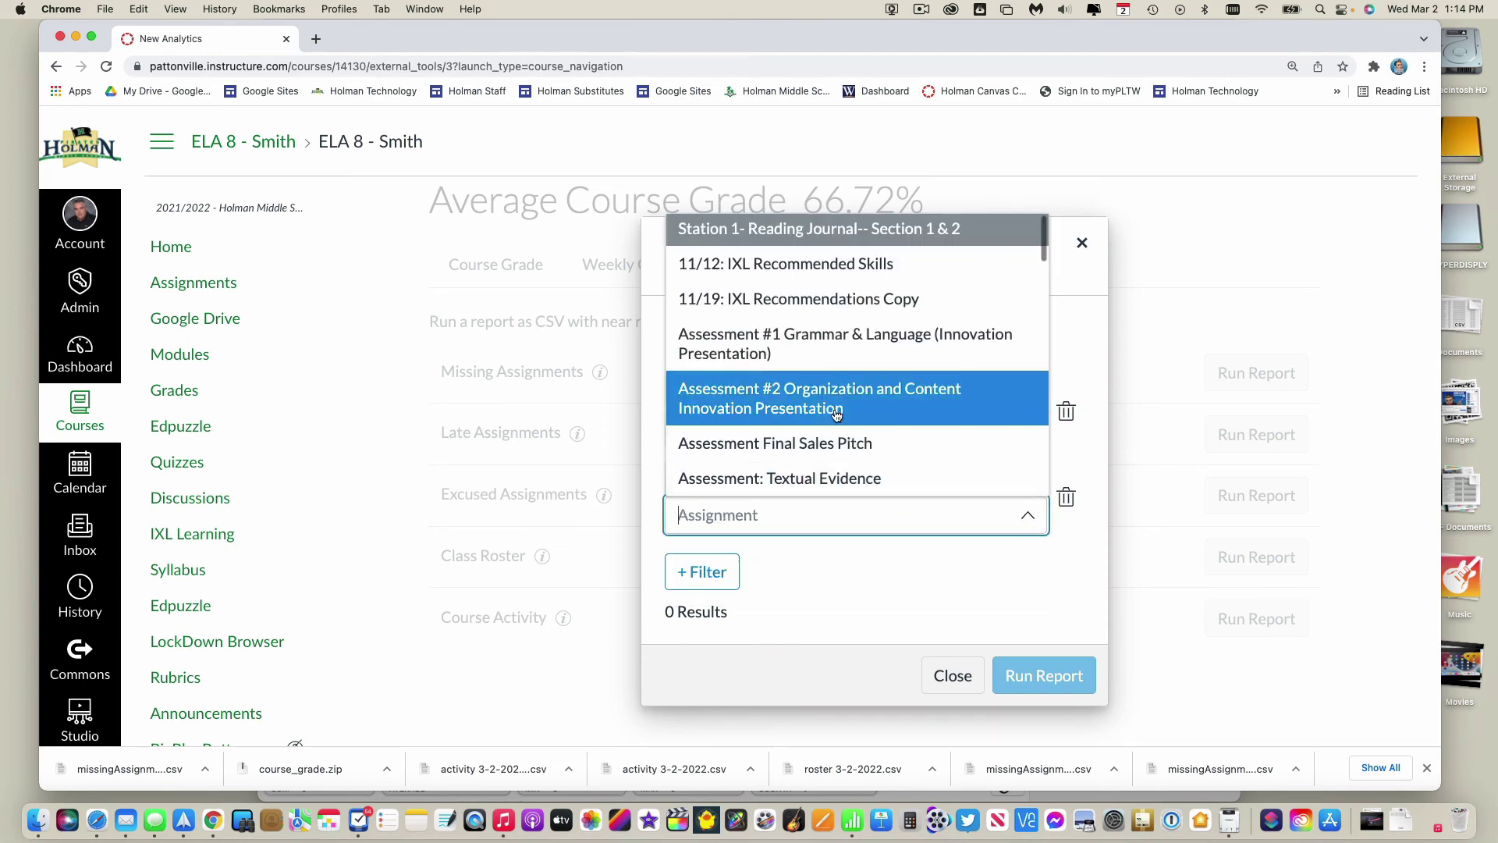
scroll(850, 375, down, 10)
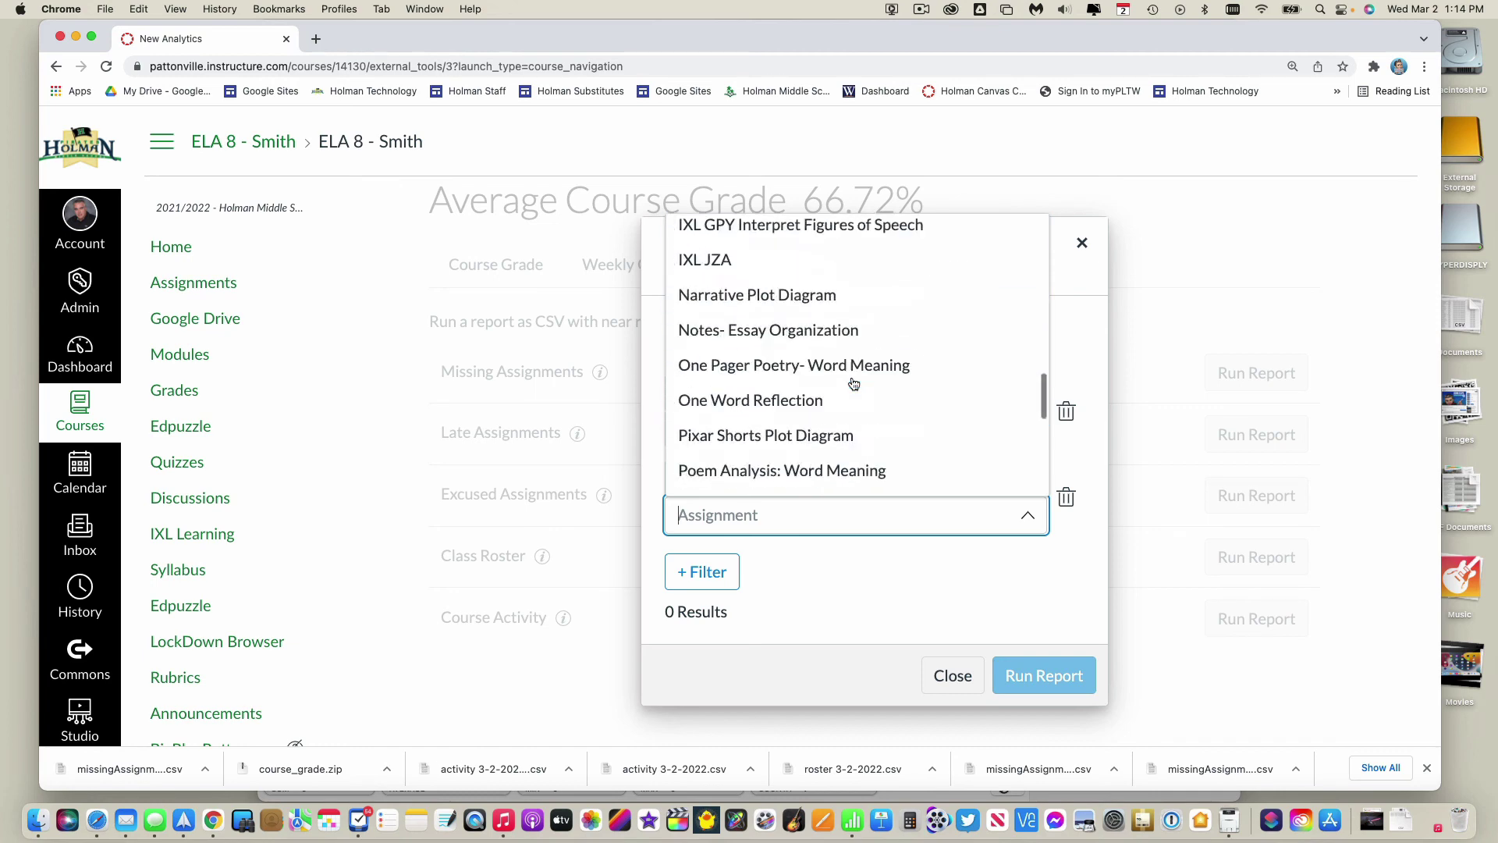
click(853, 441)
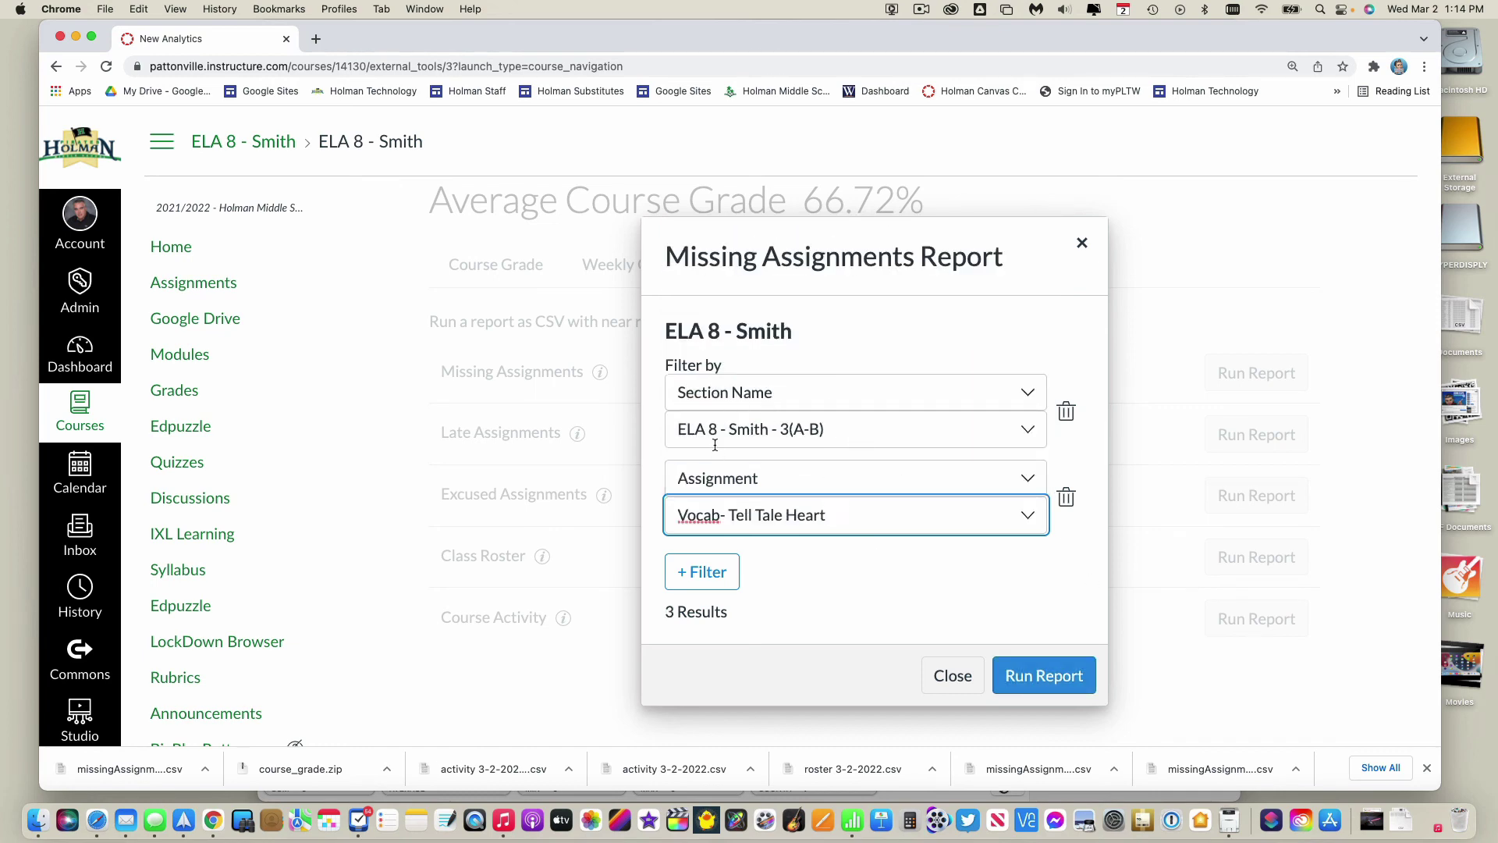
click(1070, 684)
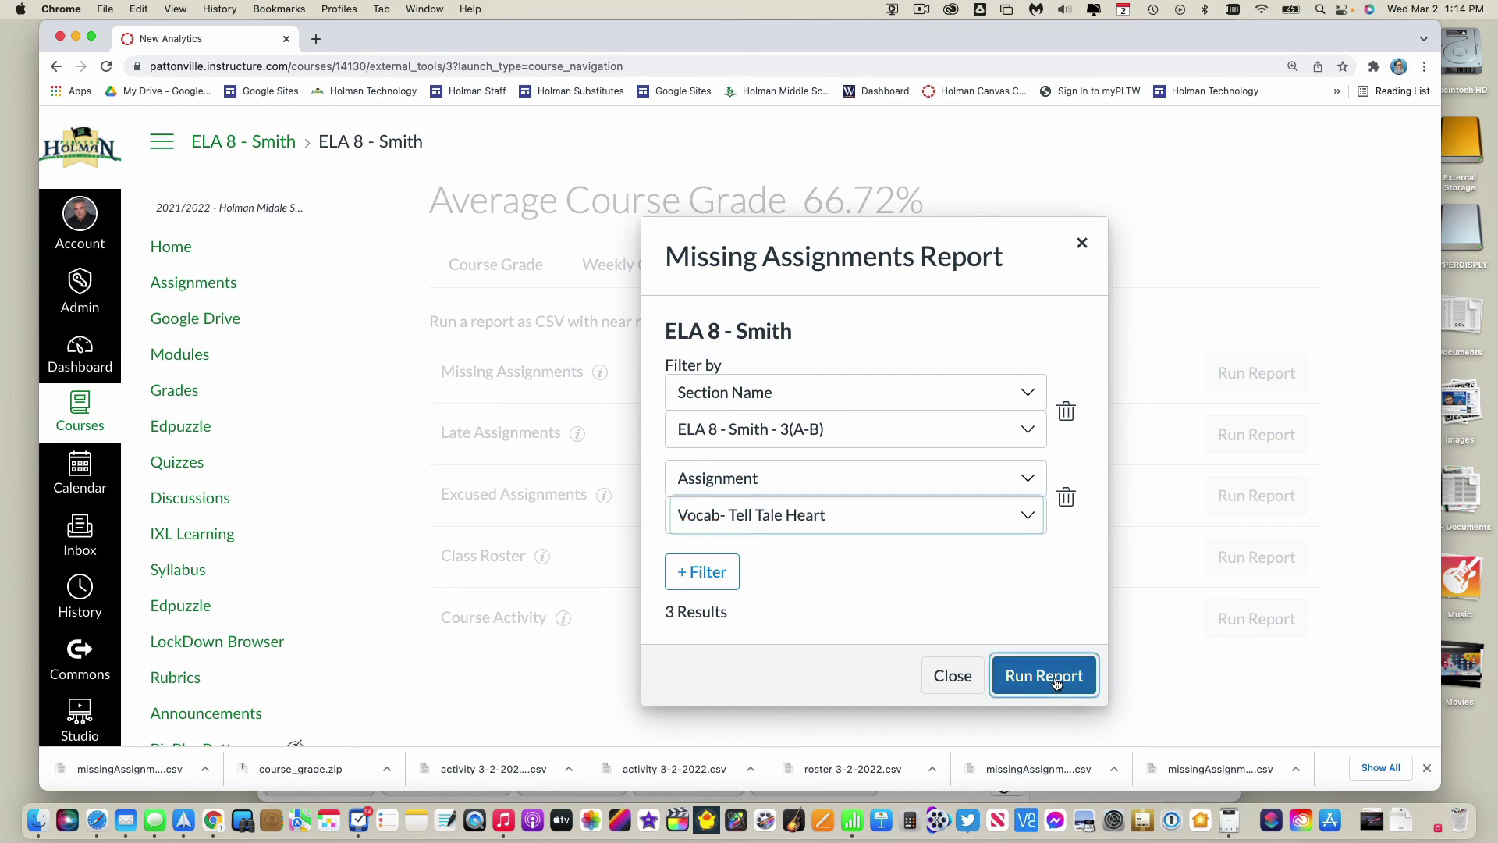
Open the downloaded section CSV in Numbers, check the three students missing Vocab- Tell Tale Heart, then close it
click(150, 768)
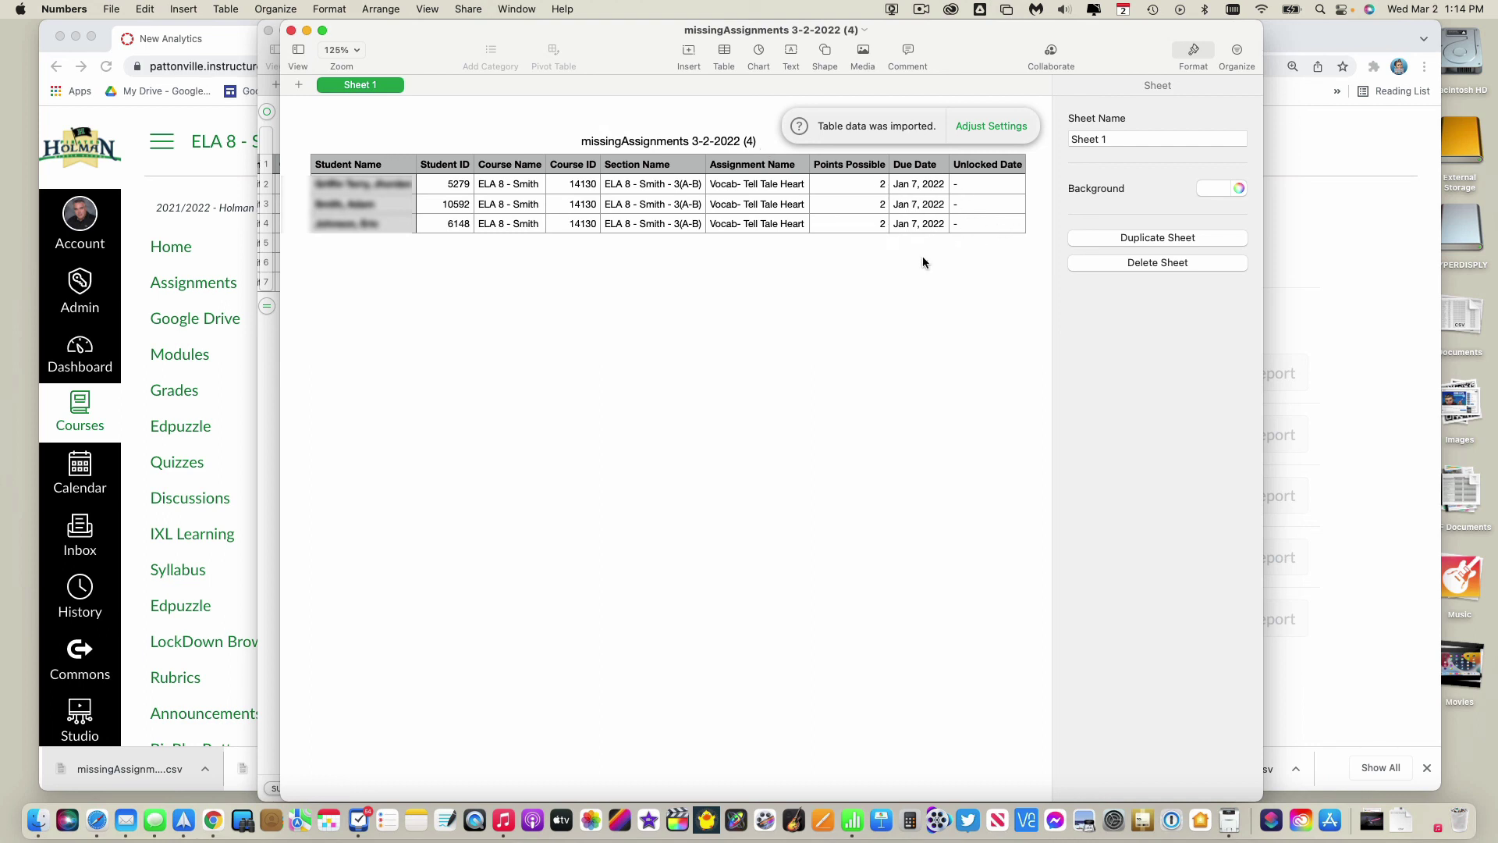
scroll(918, 256, right, 1)
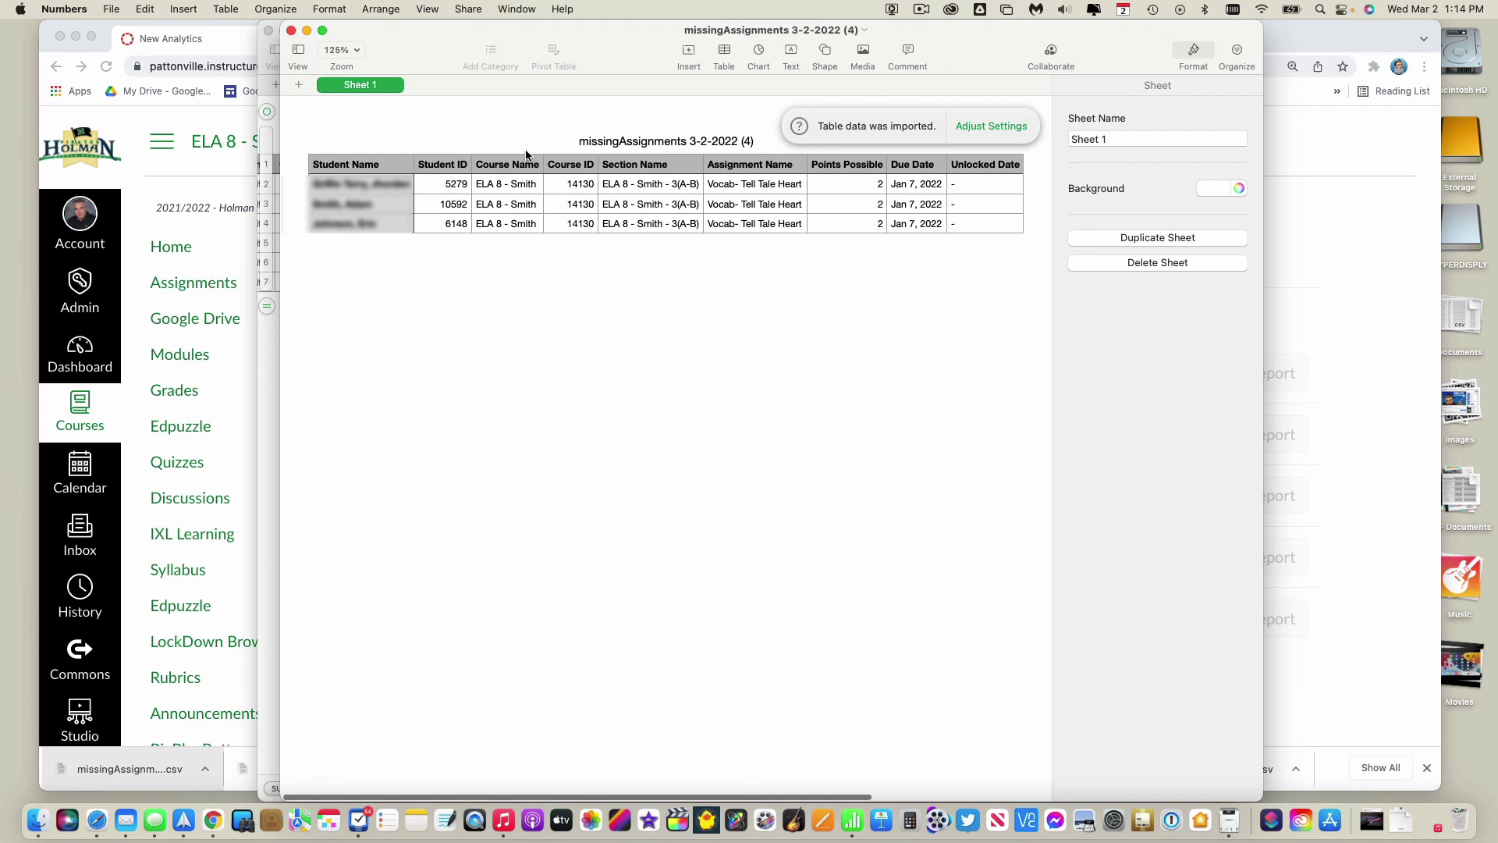
click(291, 30)
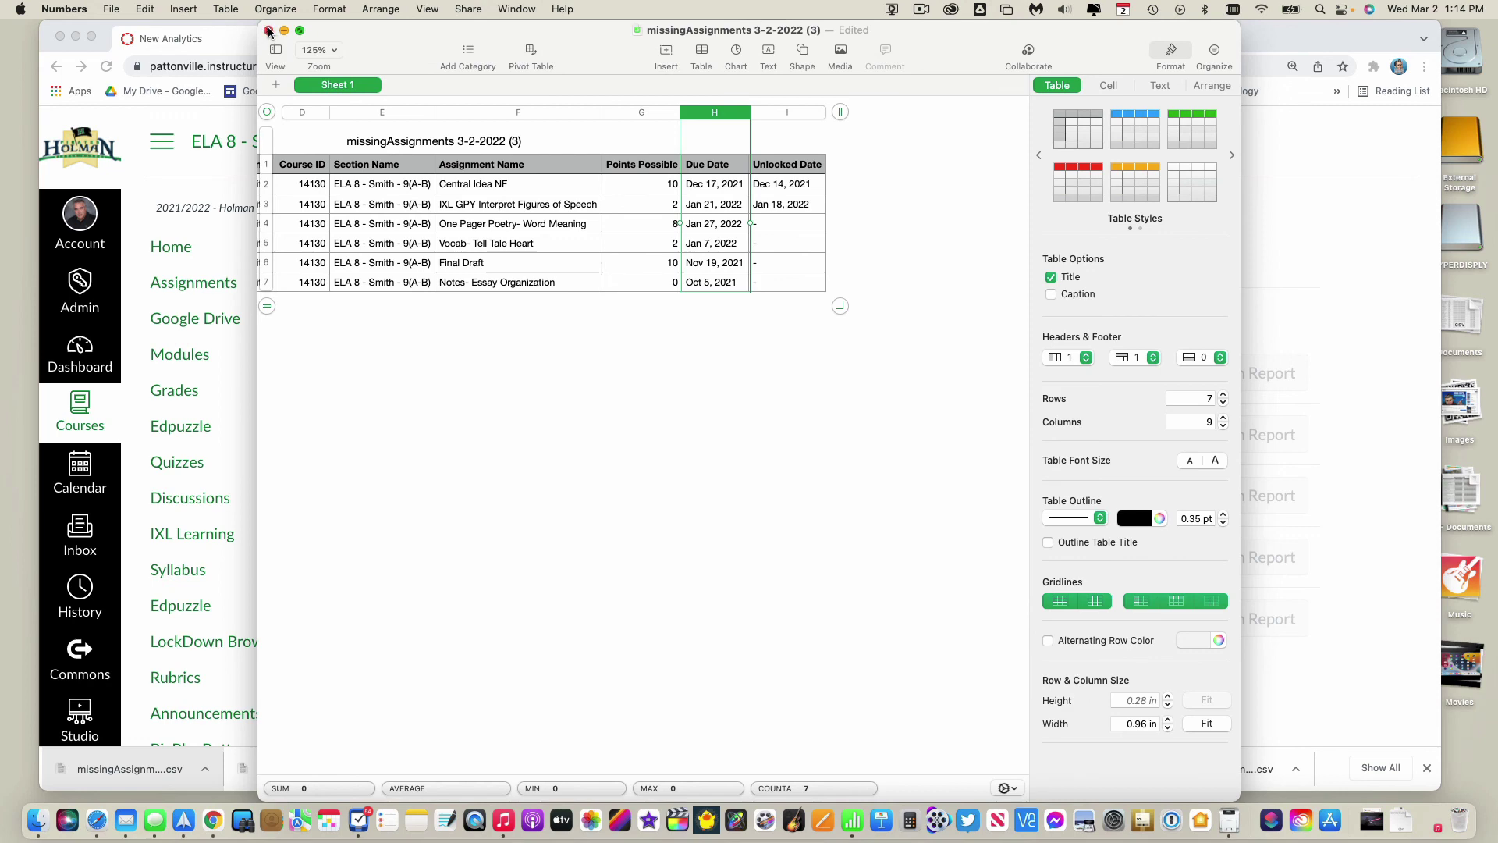
Close the sorted student spreadsheet and the Missing Assignments Report dialog, then go to the ELA 8 - Smith home page
click(268, 31)
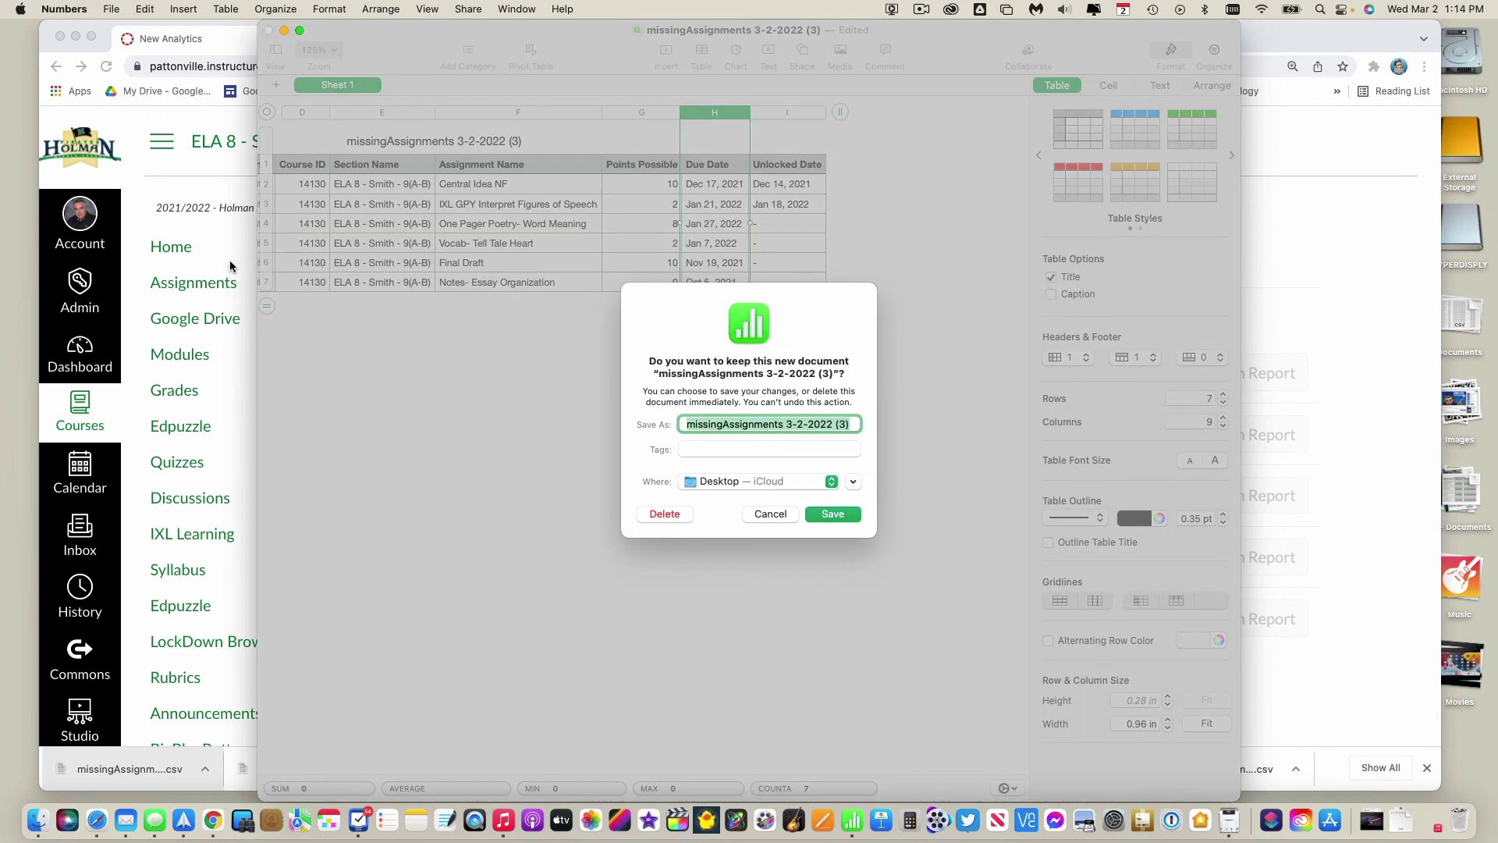
click(229, 268)
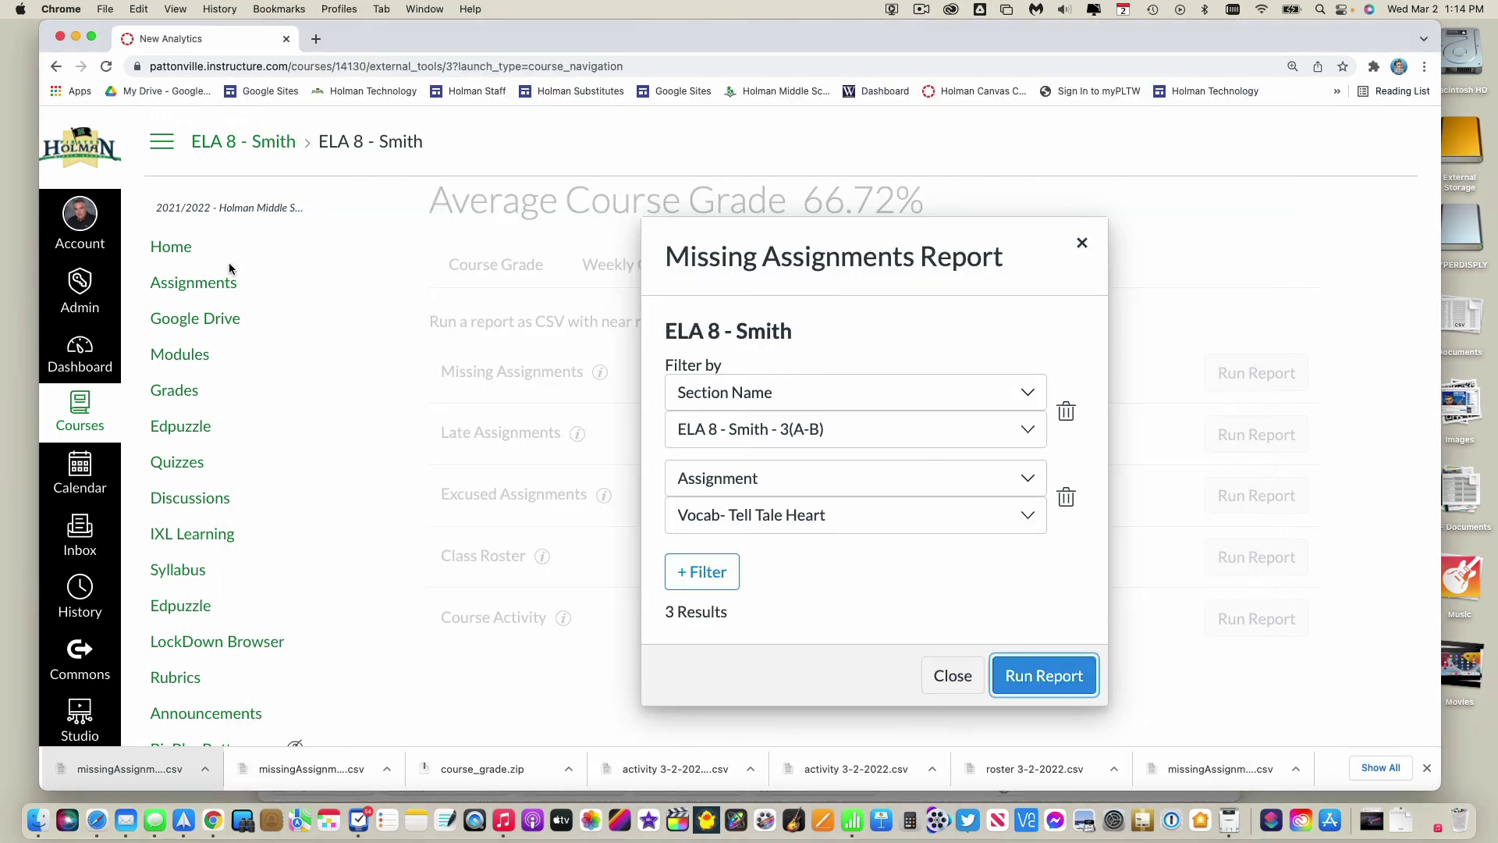
click(951, 679)
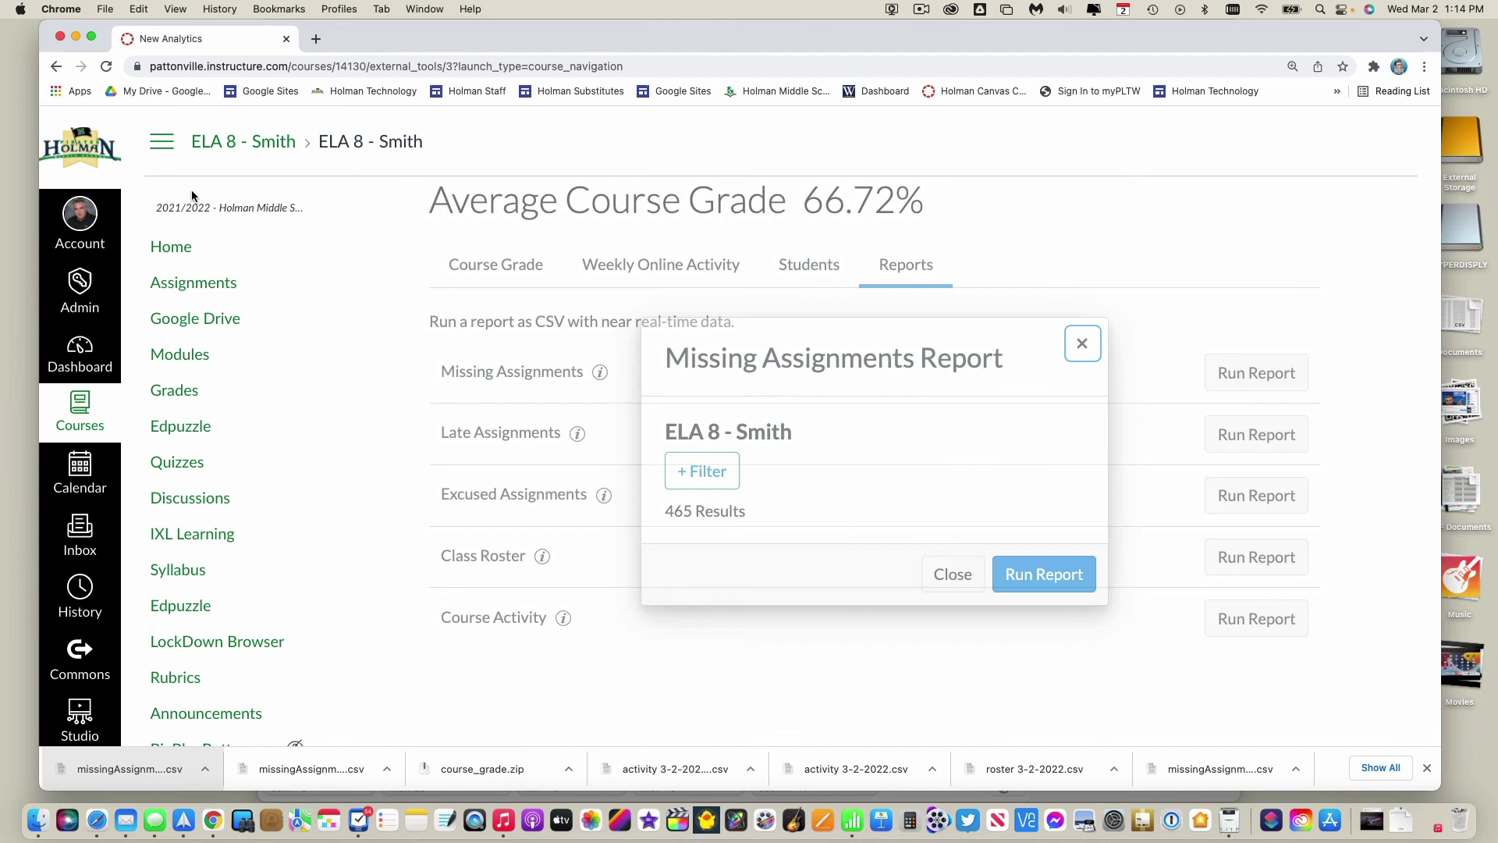
click(172, 246)
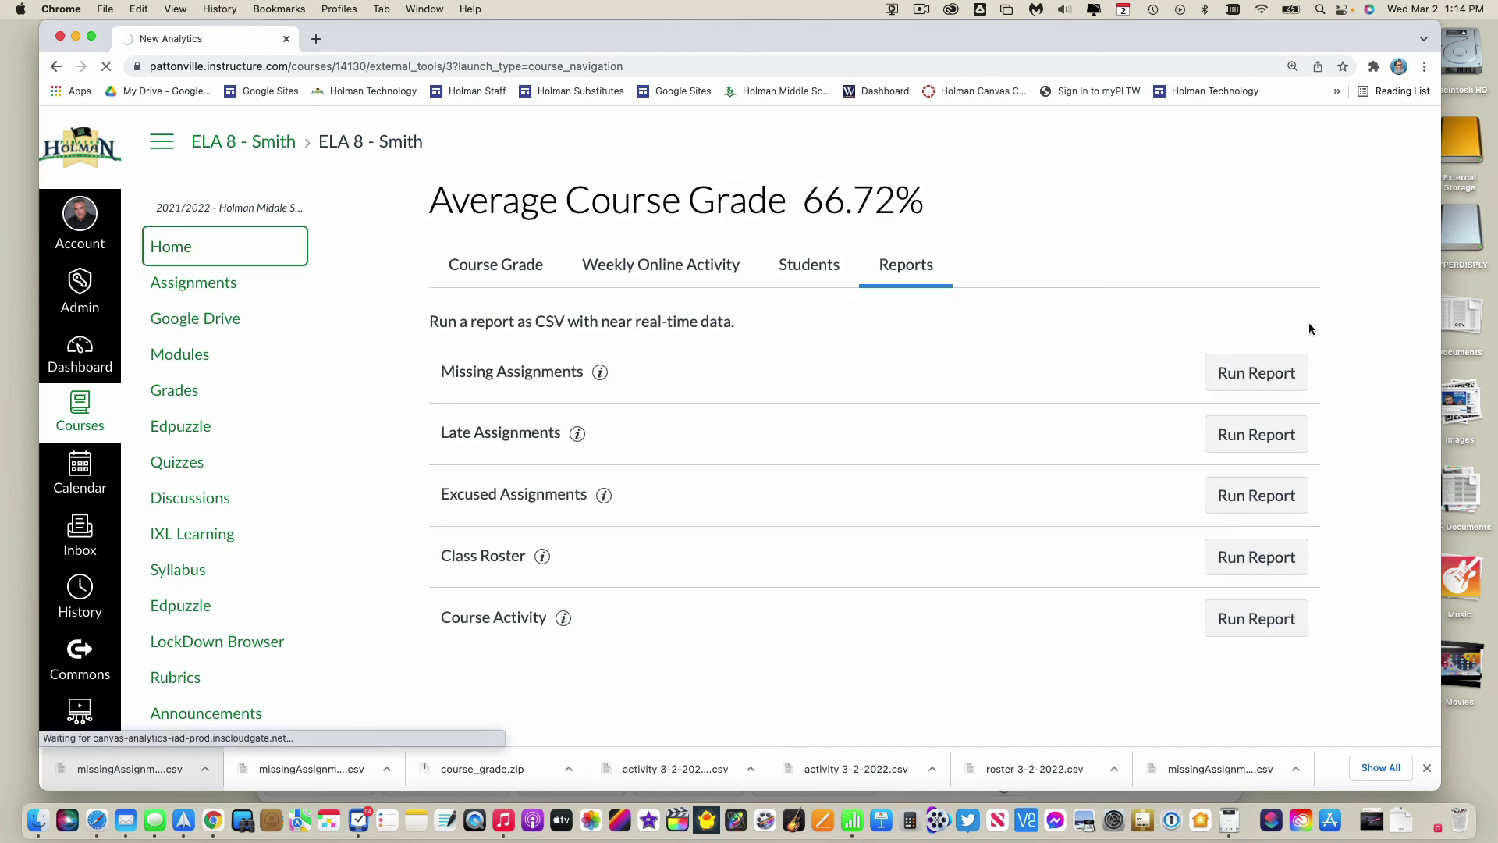